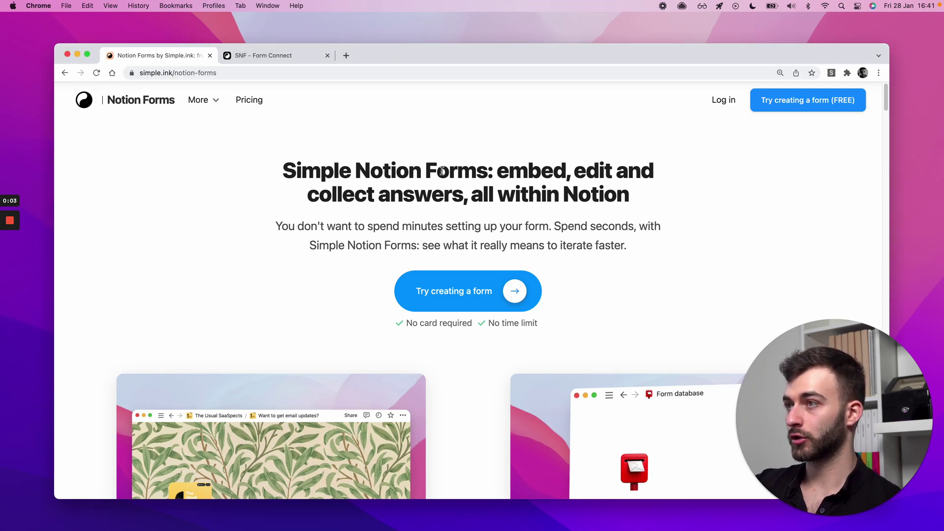
# - Highlight the 'Simple Notion Forms' words in the landing page headline
pyautogui.scroll(-4, 442, 170)
pyautogui.scroll(4, 442, 170)
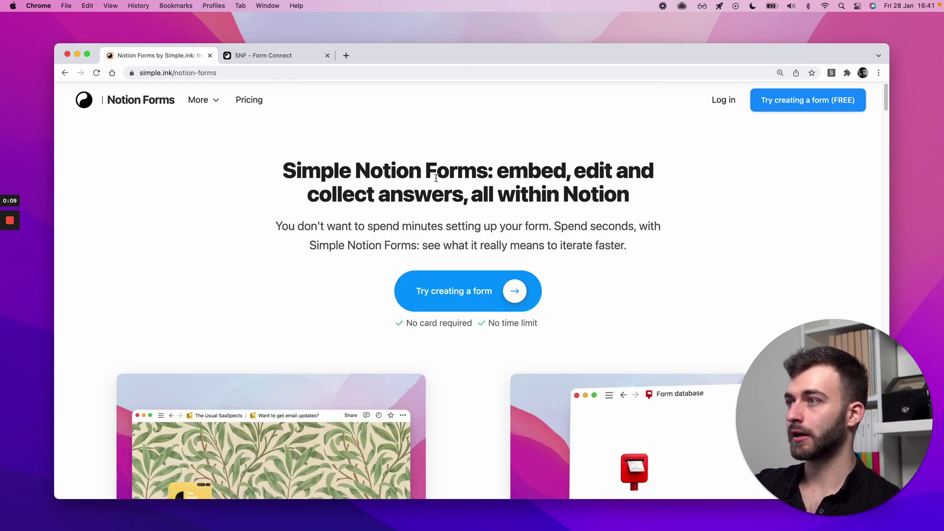
pyautogui.moveTo(279, 177); pyautogui.dragTo(487, 170)
pyautogui.click(488, 170)
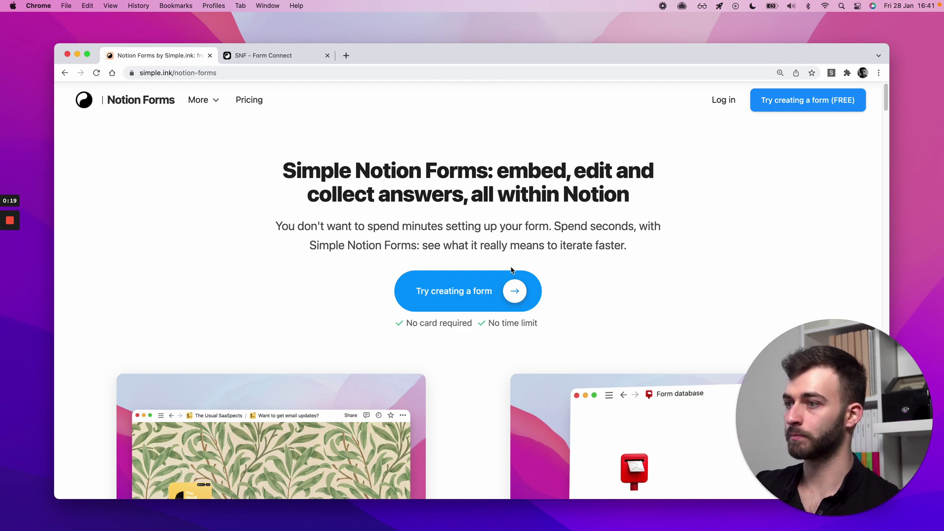
# - Scroll down to the demo of the email-updates form beside its Form database
pyautogui.scroll(-5, 512, 270)
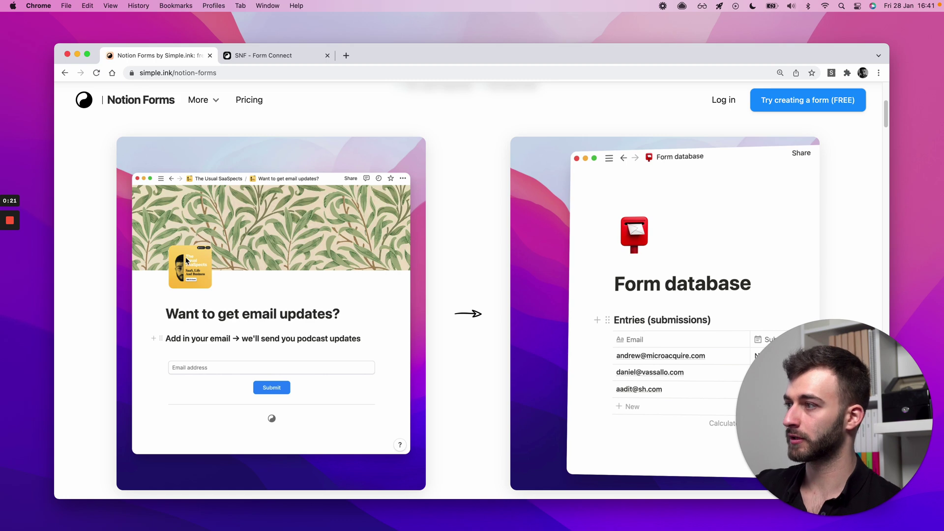
pyautogui.scroll(-1, 197, 291)
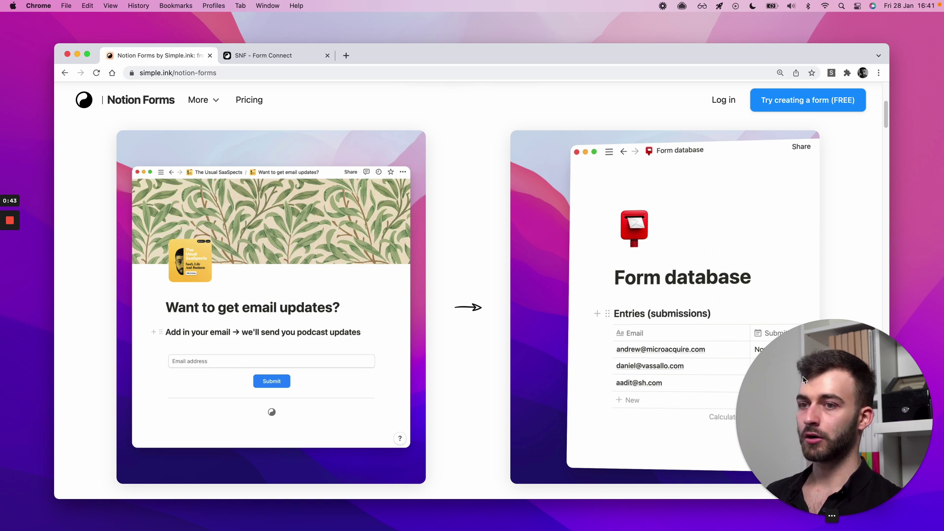
pyautogui.click(635, 279)
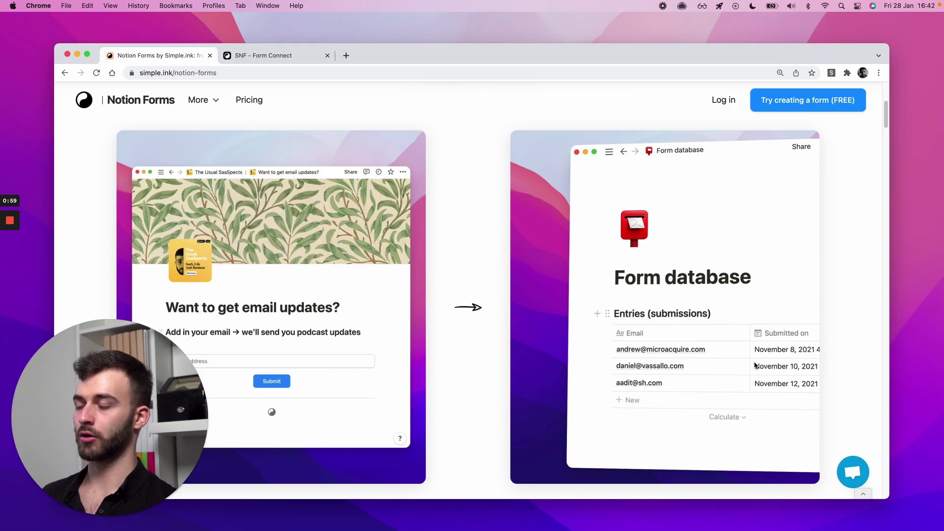
pyautogui.click(485, 301)
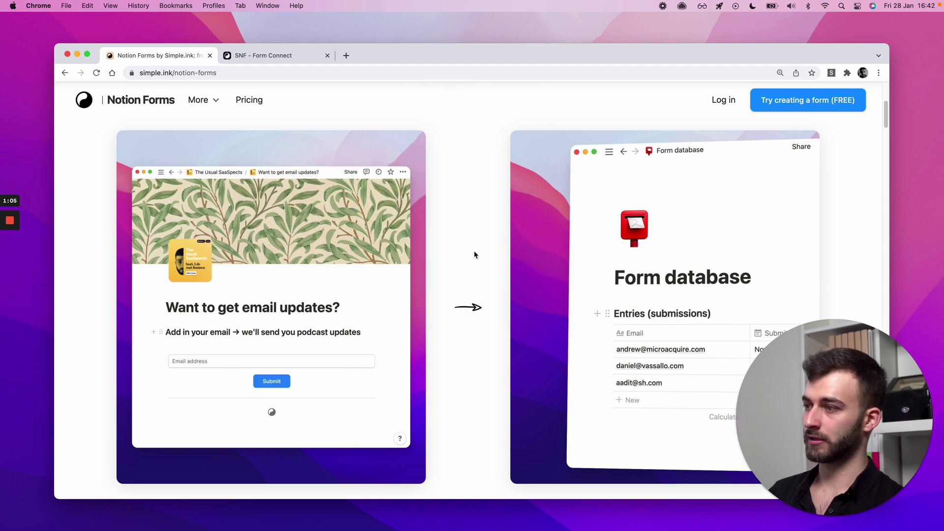
pyautogui.scroll(-10, 475, 255)
pyautogui.scroll(-6, 475, 253)
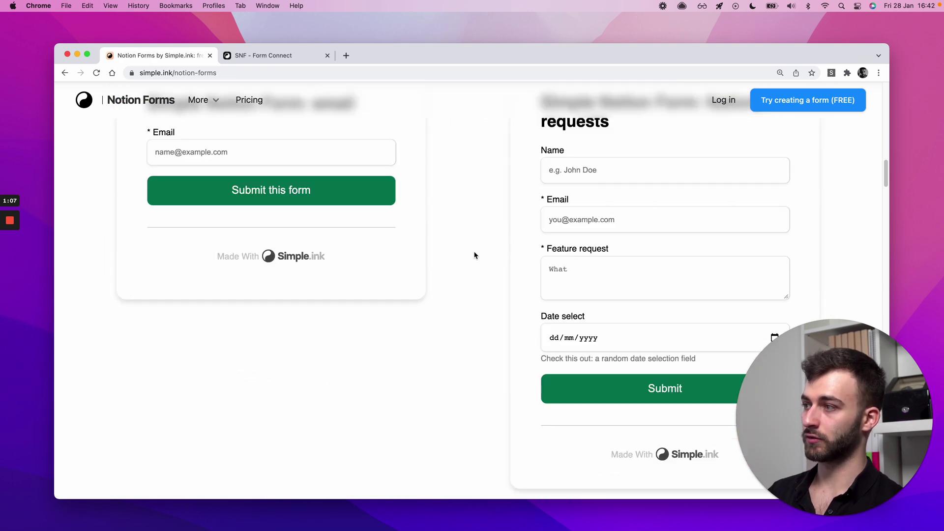
pyautogui.scroll(2, 475, 255)
pyautogui.scroll(-1, 200, 278)
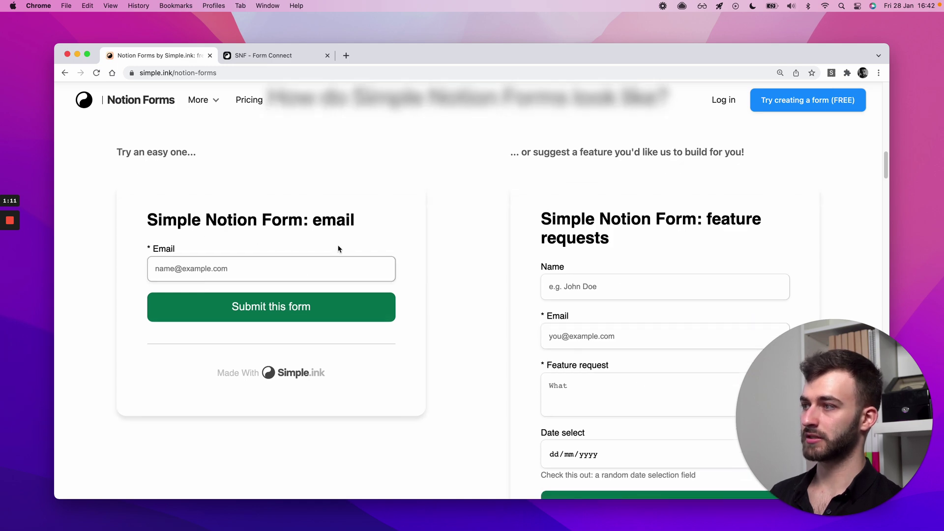
pyautogui.scroll(5, 416, 239)
pyautogui.scroll(3, 416, 242)
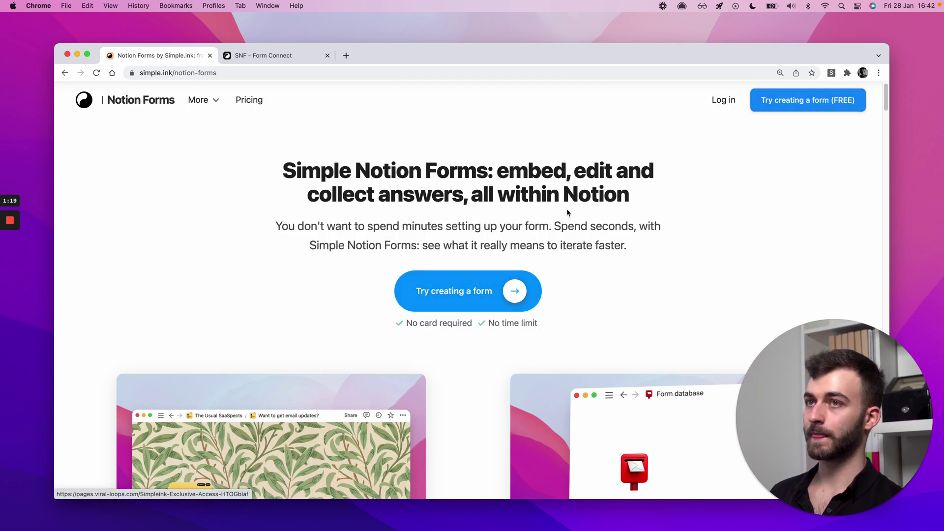
# - Review step 1 on the Create Simple Notion Form page, then bring Notion's Forms on homepage of SNF forward
pyautogui.hotkey('ctrl', 'Tab')
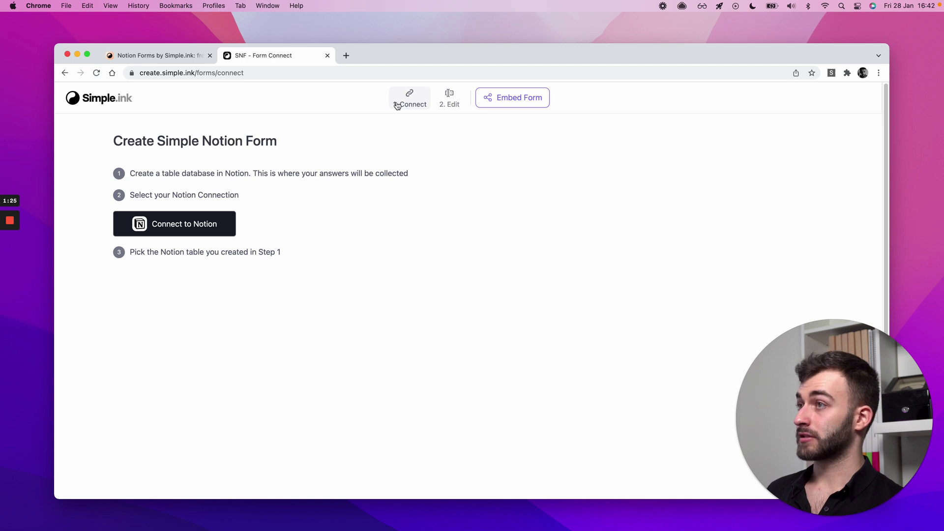
pyautogui.tripleClick(137, 175)
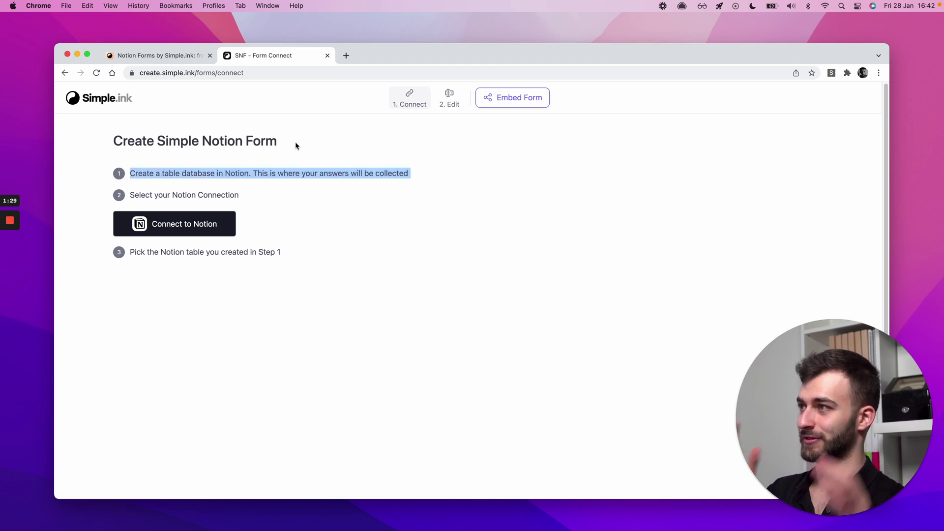
pyautogui.click(134, 173)
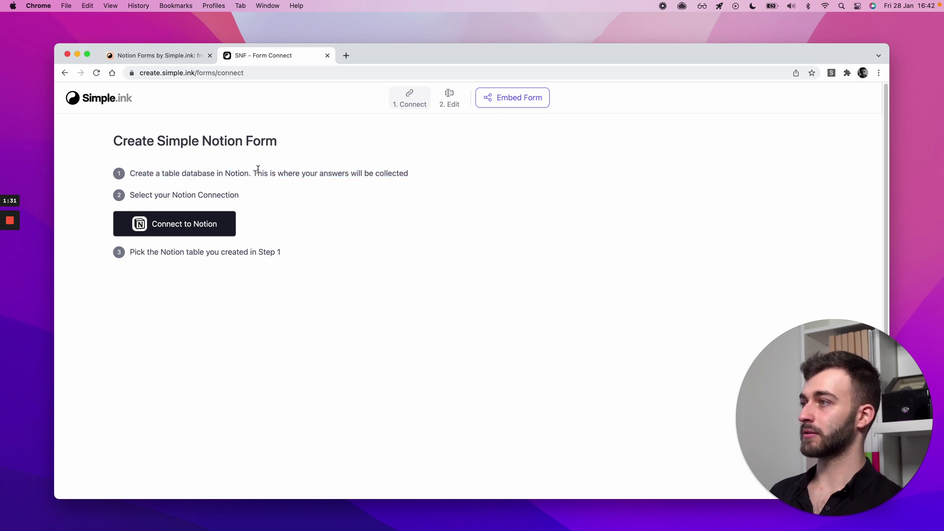
pyautogui.press('super+Tab')
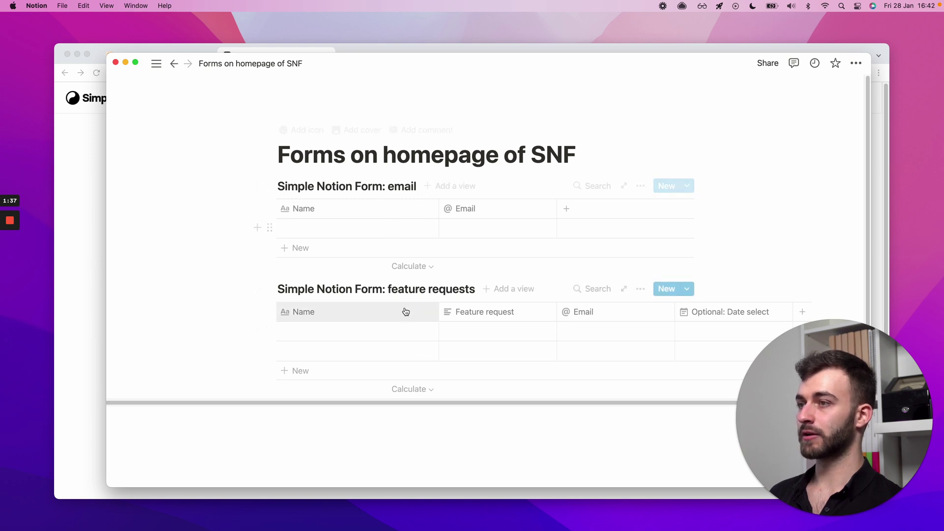
# - Look over the demo form on the Notion Forms landing page in Chrome
pyautogui.click(76, 139)
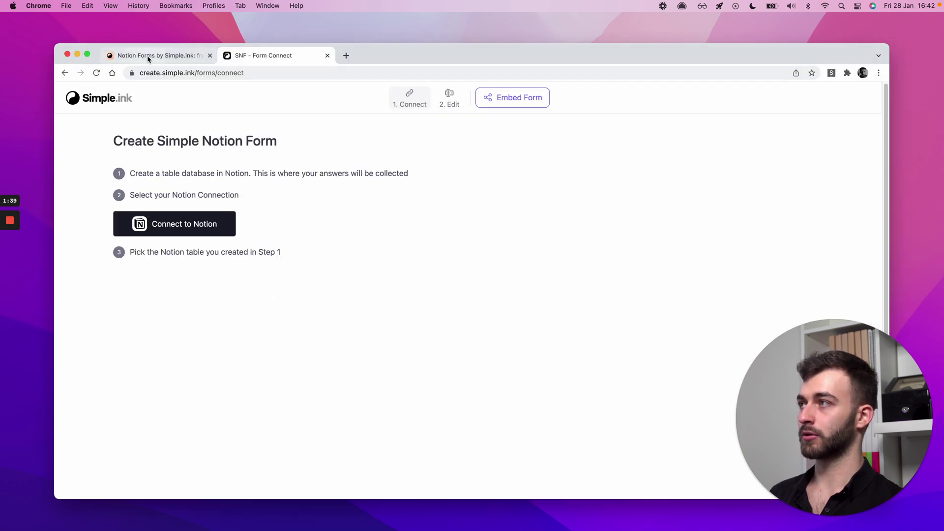
pyautogui.click(153, 55)
pyautogui.scroll(-10, 352, 377)
pyautogui.scroll(-5, 353, 374)
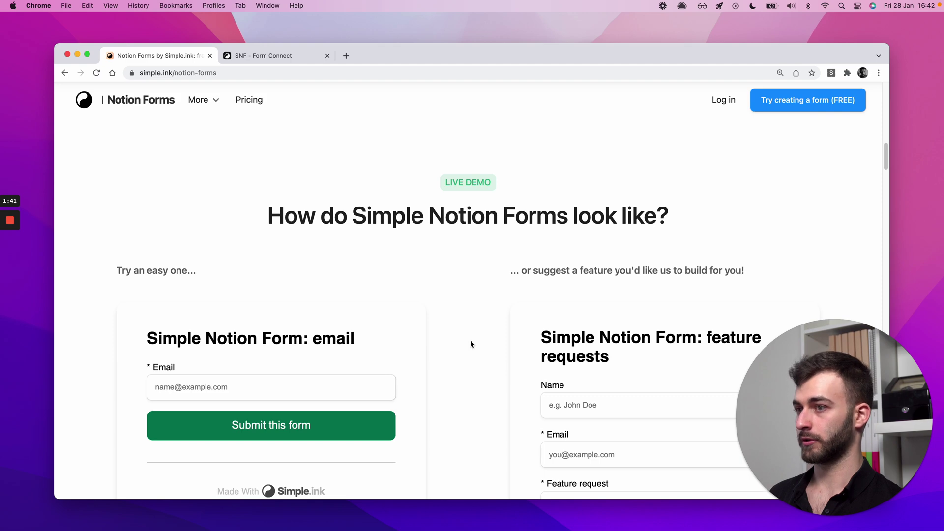
pyautogui.scroll(15, 443, 349)
# - Add a few empty lines below the tables on the Notion page
pyautogui.press('super+Tab')
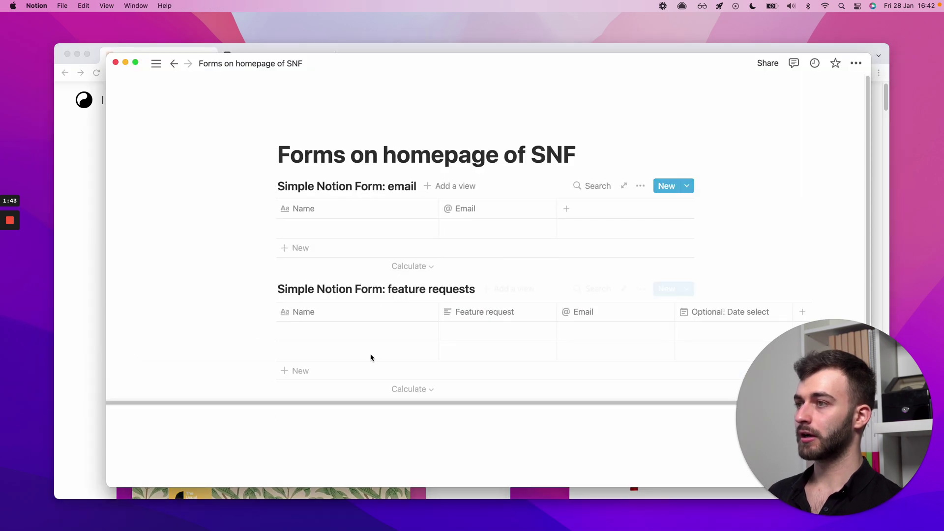
pyautogui.click(359, 435)
pyautogui.press('Return')
pyautogui.press('Return')
pyautogui.press('Return')
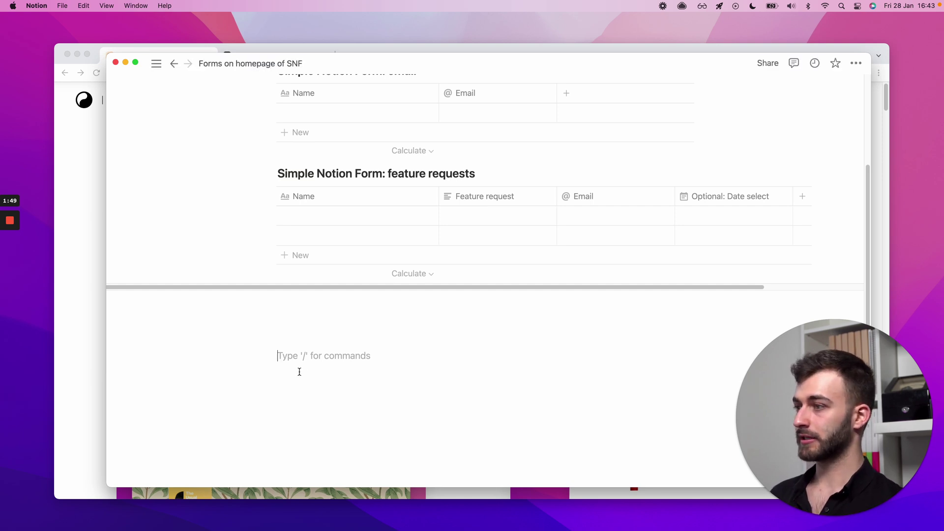
# - Insert an inline table database via /table datab below the feature requests table
pyautogui.write('/')
pyautogui.scroll(-3, 373, 308)
pyautogui.scroll(-10, 372, 307)
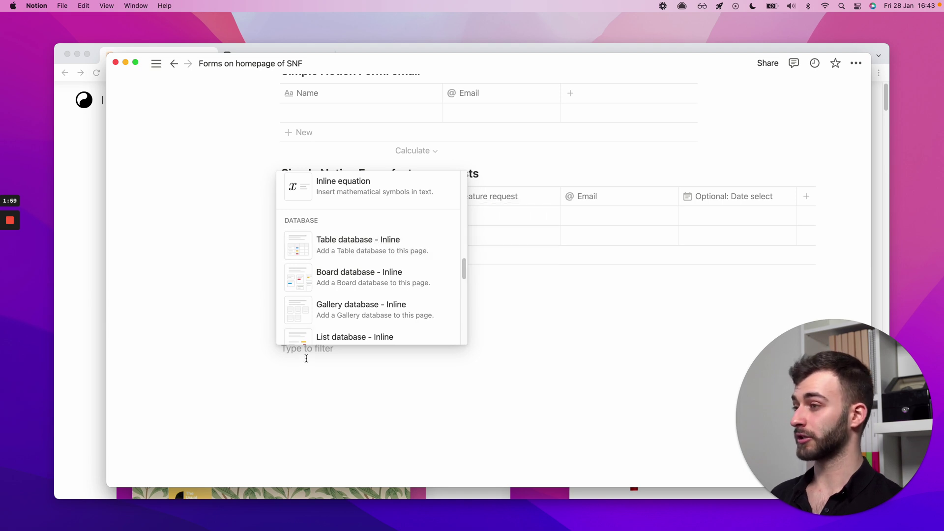
pyautogui.click(302, 356)
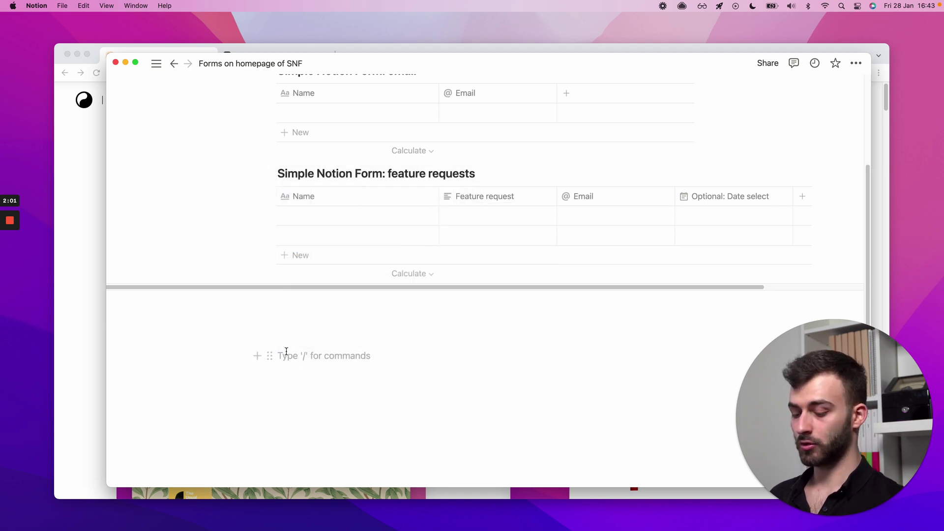
pyautogui.write('/')
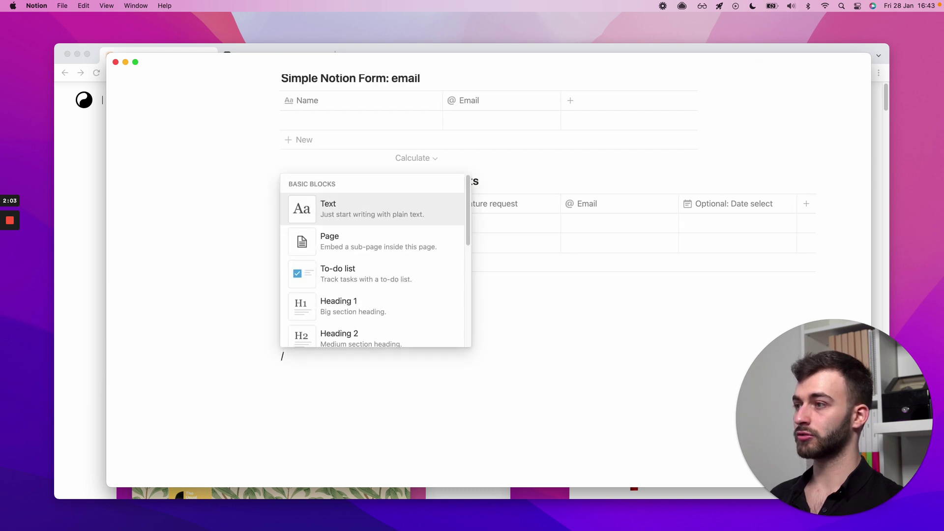
pyautogui.write('table datab')
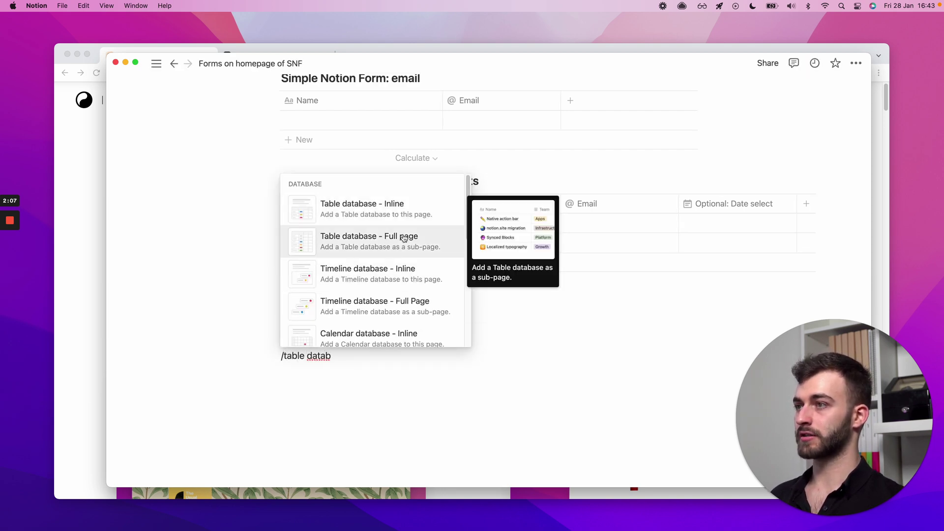
pyautogui.click(394, 210)
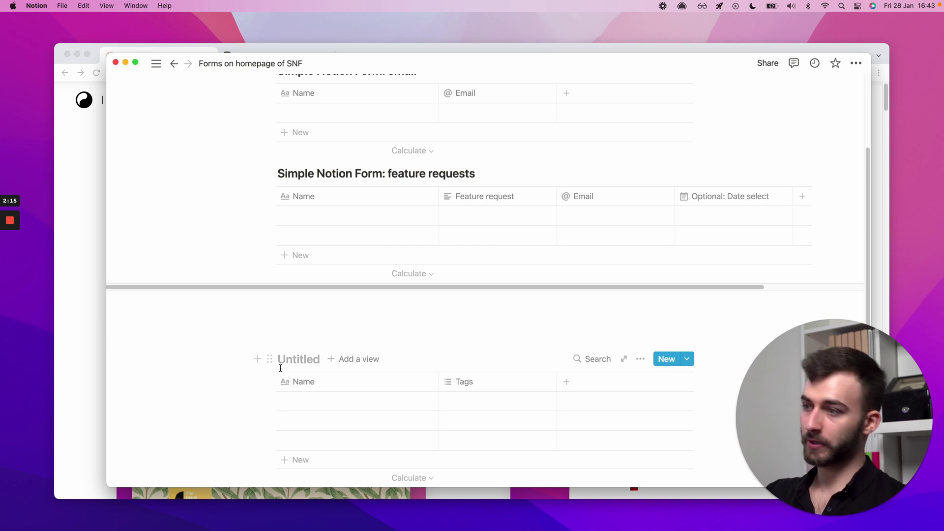
pyautogui.click(270, 359)
pyautogui.press('Delete')
pyautogui.click(291, 358)
pyautogui.write('/')
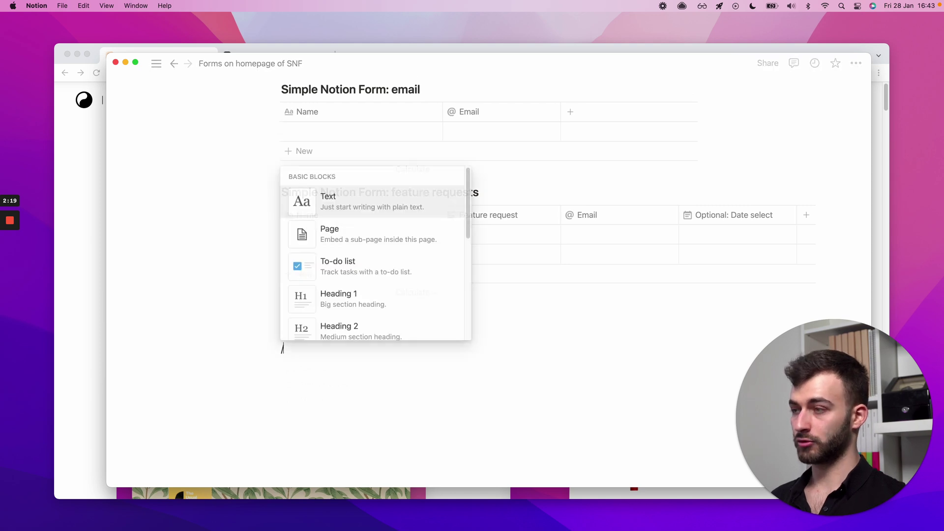
pyautogui.write('table')
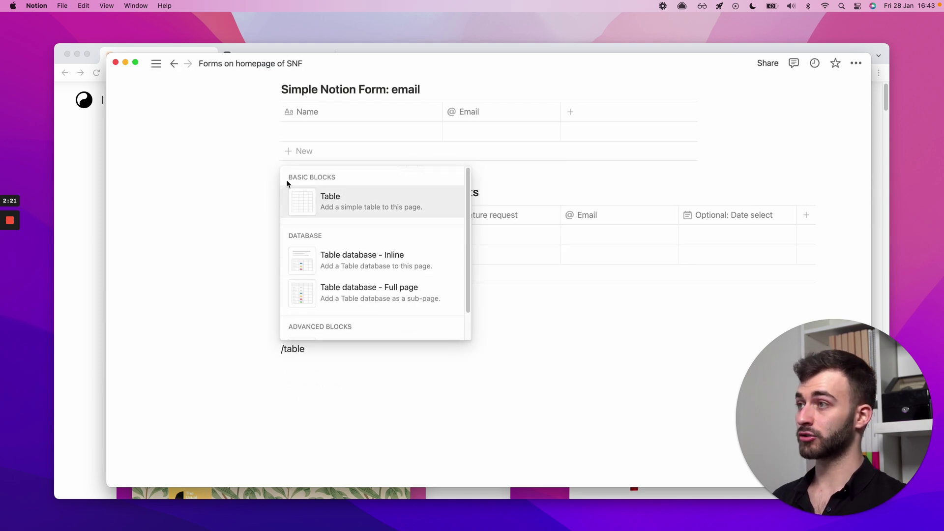
pyautogui.click(327, 203)
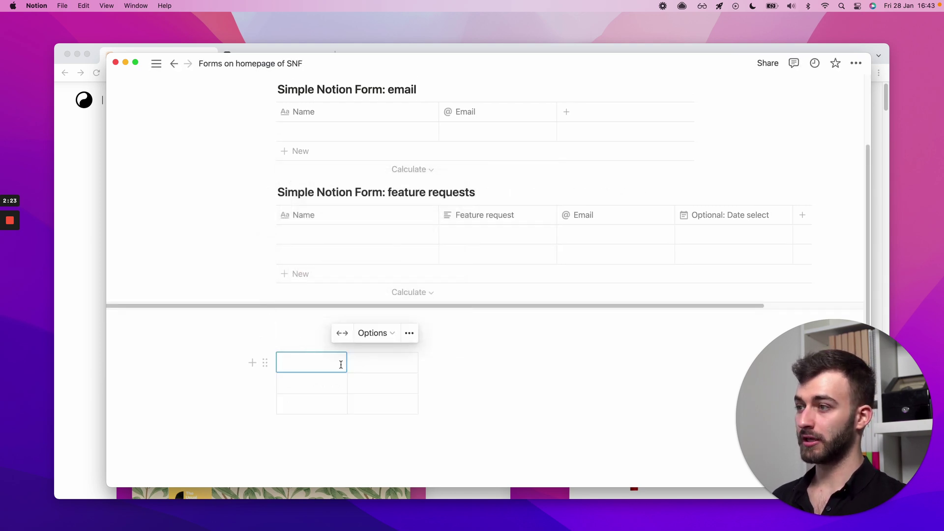
pyautogui.press('super+z')
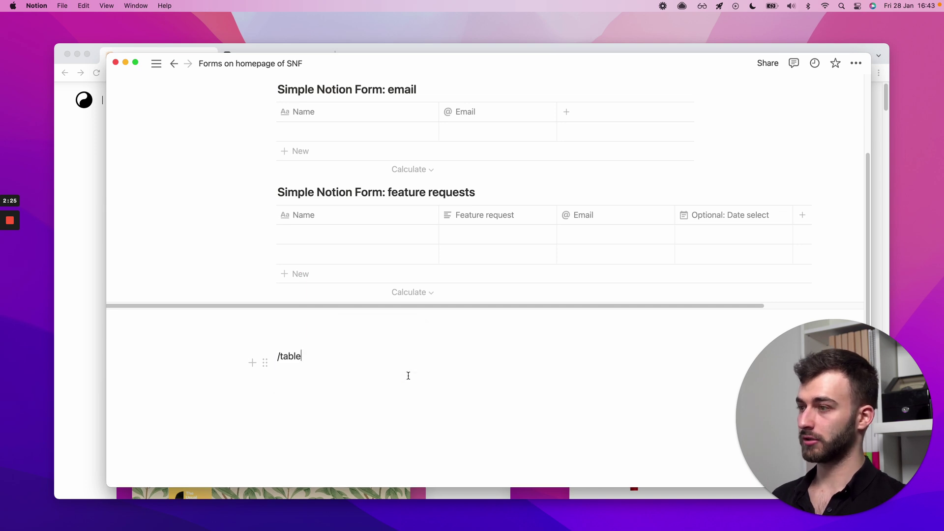
pyautogui.press('super+z')
pyautogui.write('/table')
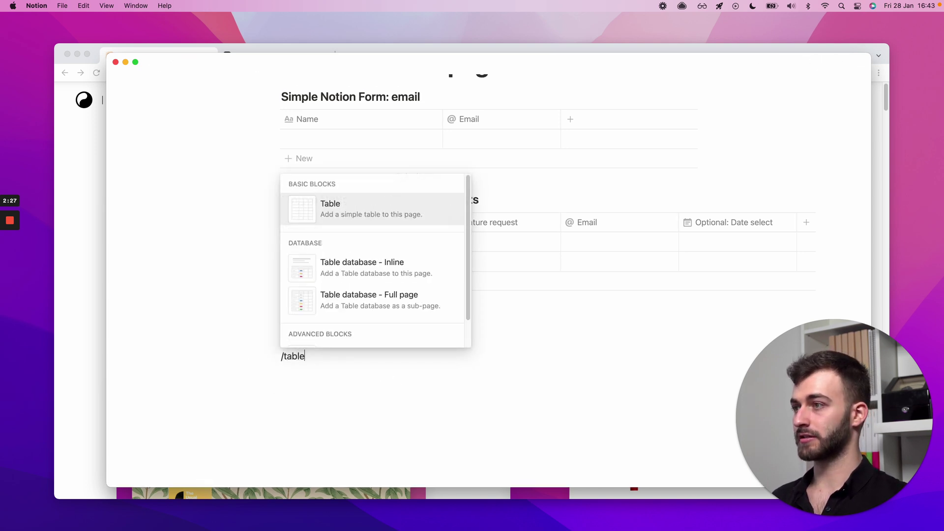
# - Add a 'Fill this in' inline database, then delete it from its block menu
pyautogui.click(345, 268)
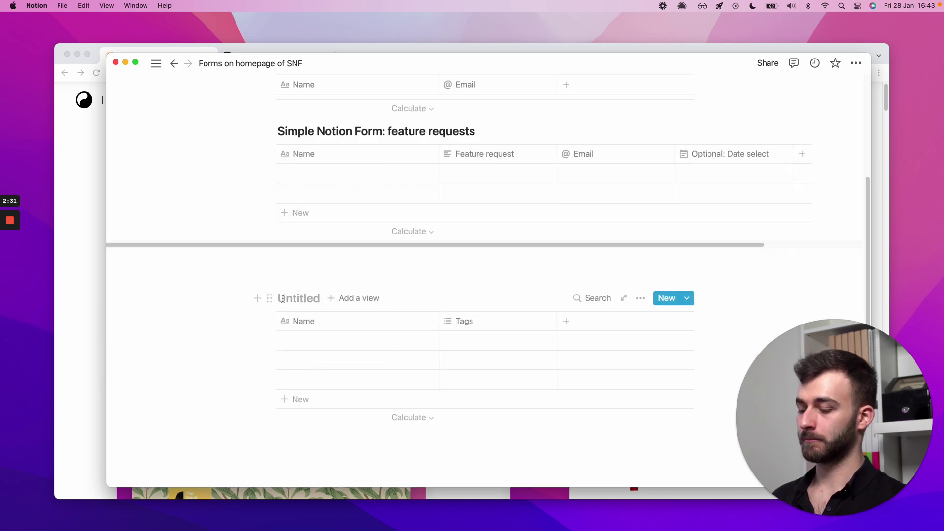
pyautogui.write('Fill this in')
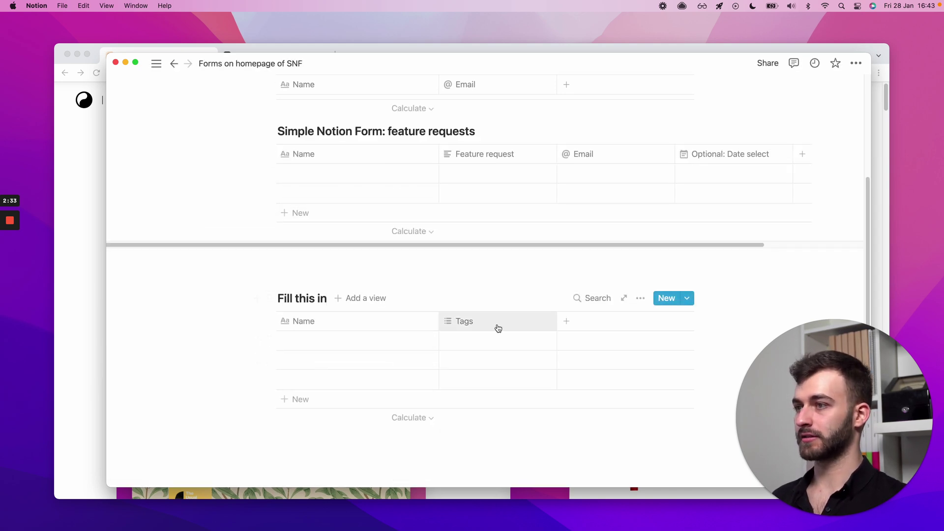
pyautogui.click(270, 298)
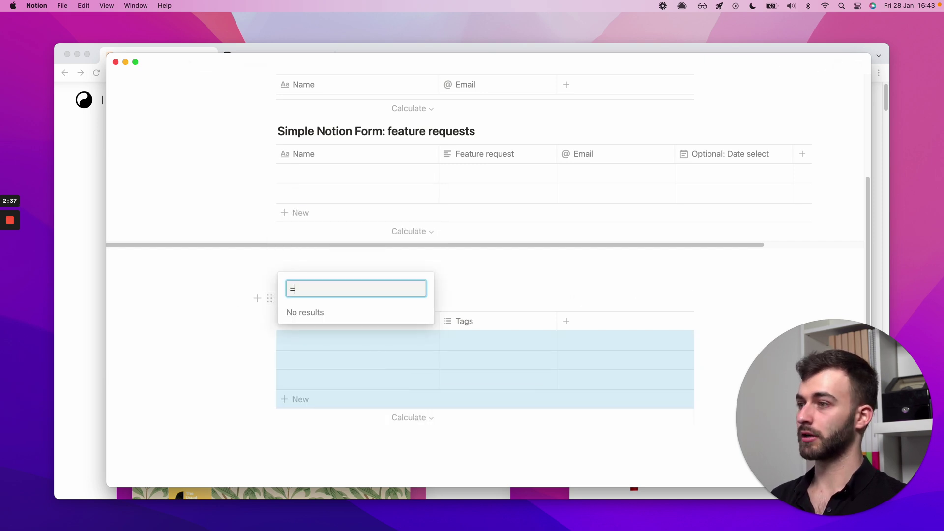
pyautogui.press('BackSpace')
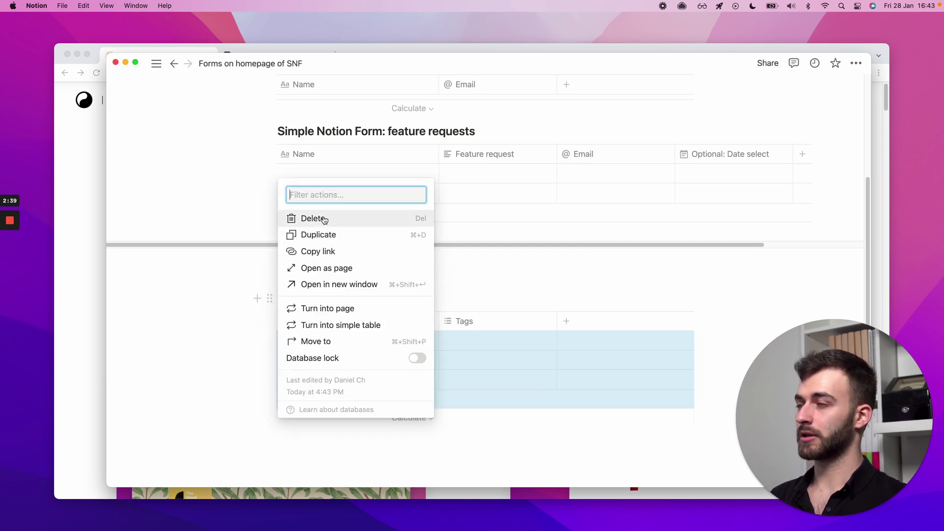
pyautogui.click(381, 216)
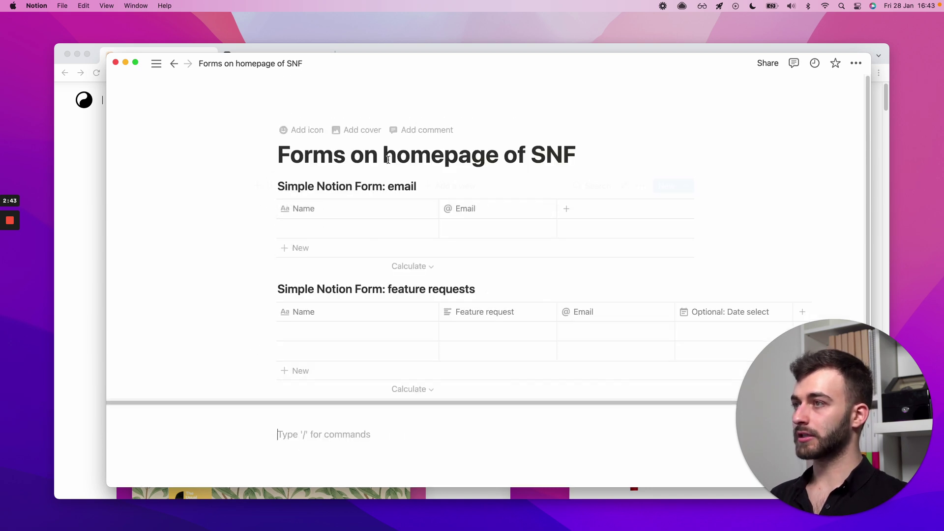
pyautogui.click(305, 186)
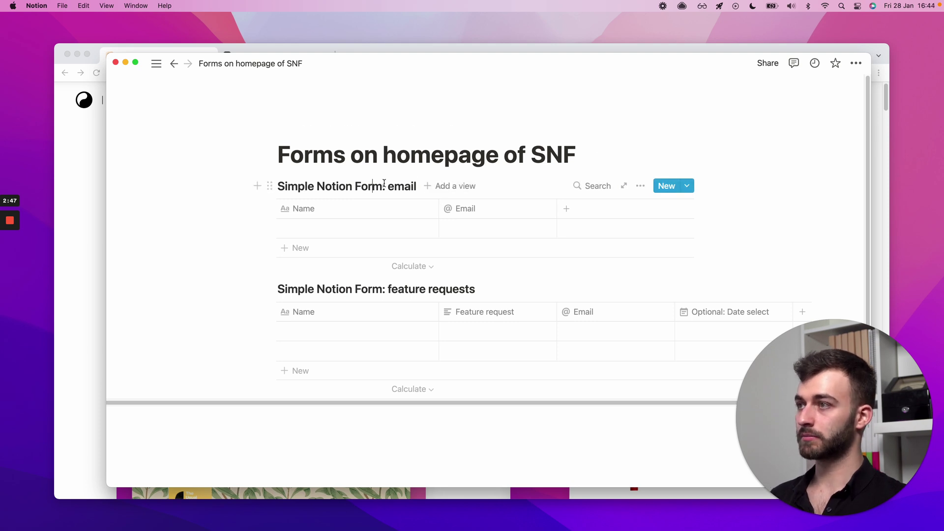
# - Start Connect to Notion from the SNF - Form Connect tab and open the workspace list
pyautogui.click(96, 107)
pyautogui.hotkey('ctrl', 'Tab')
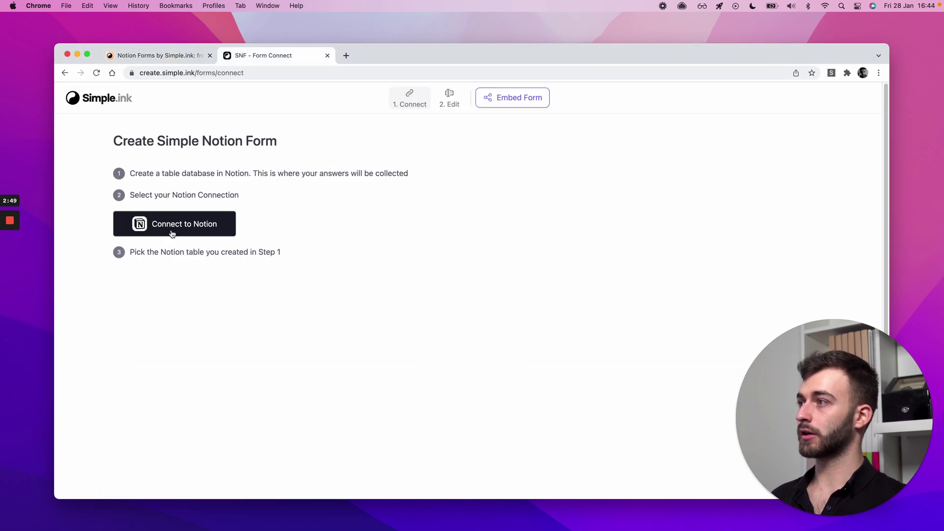
pyautogui.tripleClick(148, 194)
pyautogui.click(205, 227)
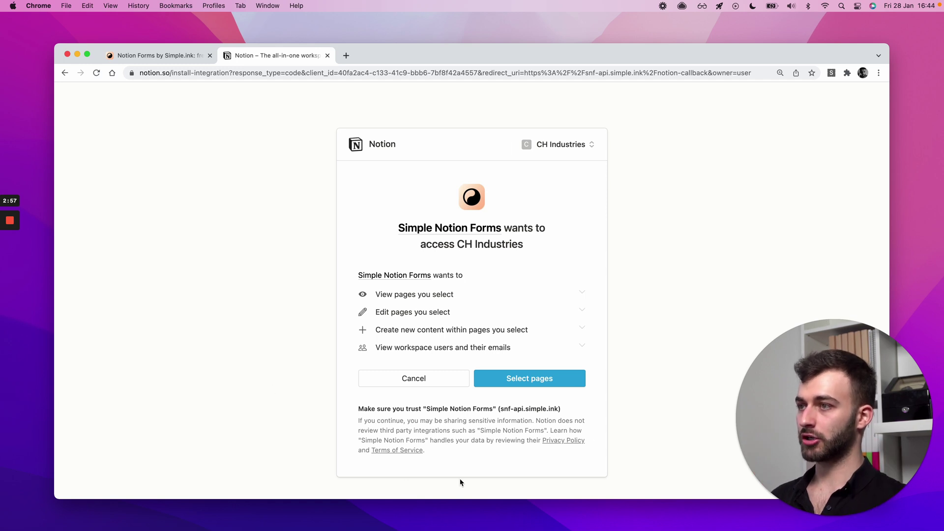
pyautogui.click(566, 144)
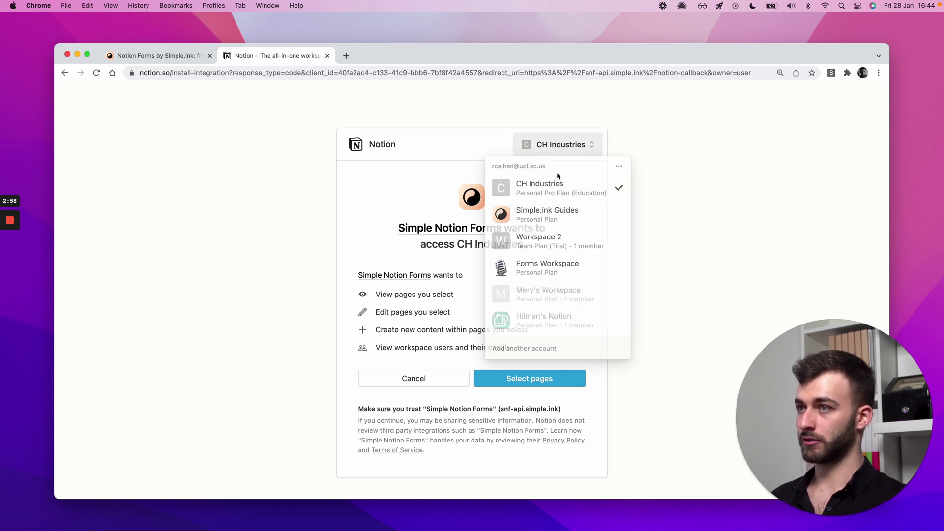
# - Choose Forms Workspace as the workspace to grant access to
pyautogui.click(528, 265)
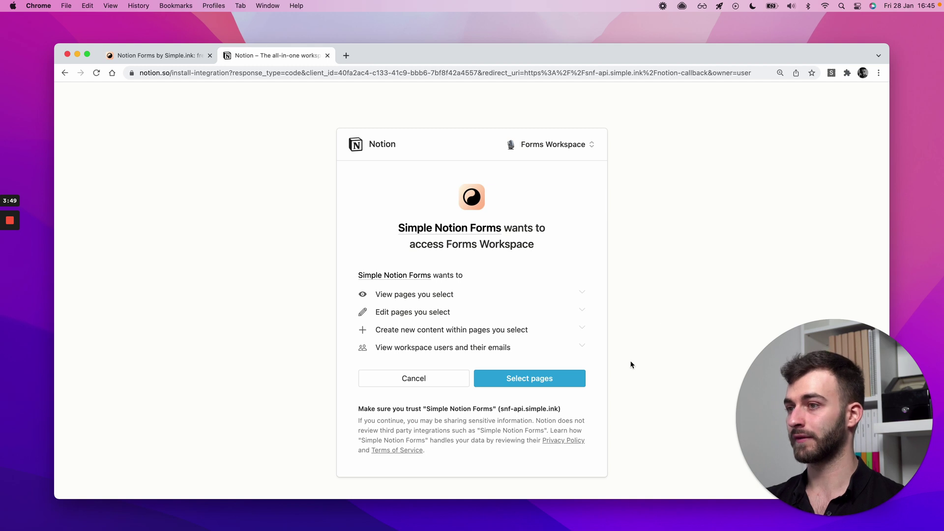
# - Go to page selection and toggle the Forms Workspace checkboxes
pyautogui.click(545, 380)
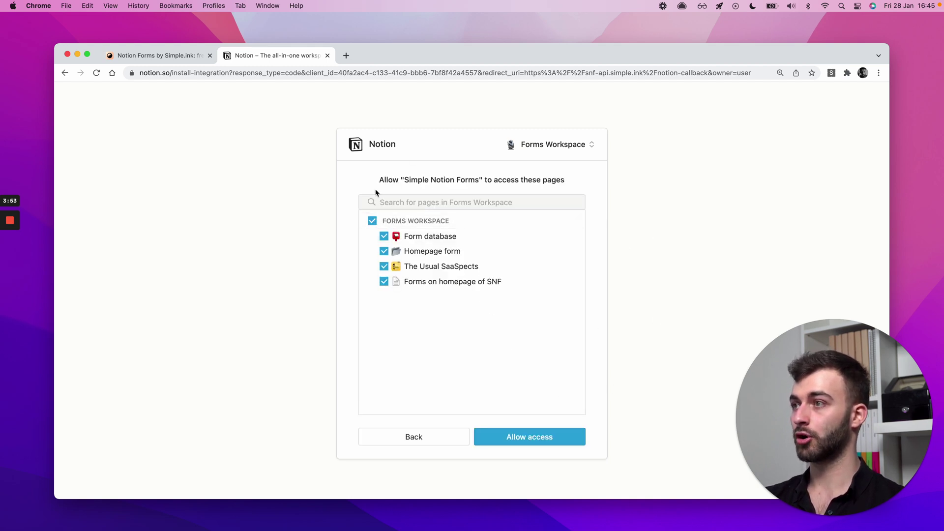
pyautogui.click(395, 227)
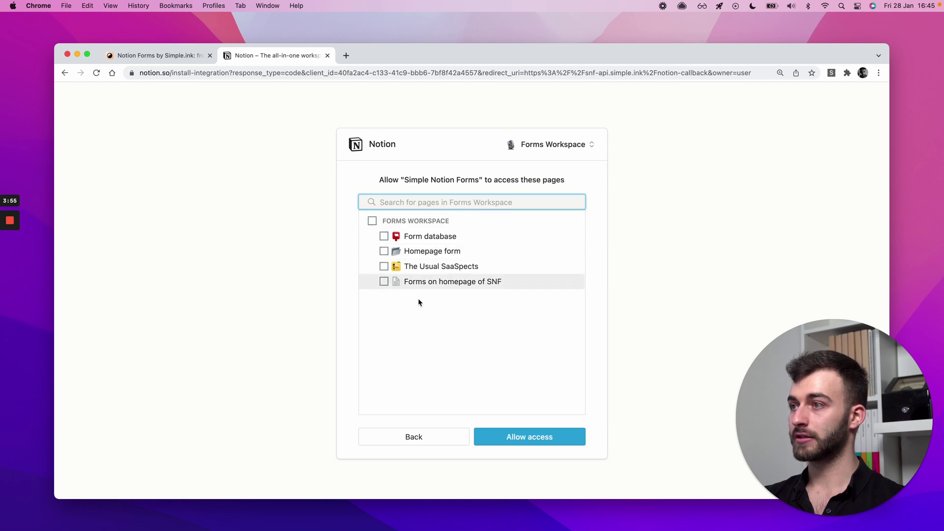
pyautogui.click(383, 282)
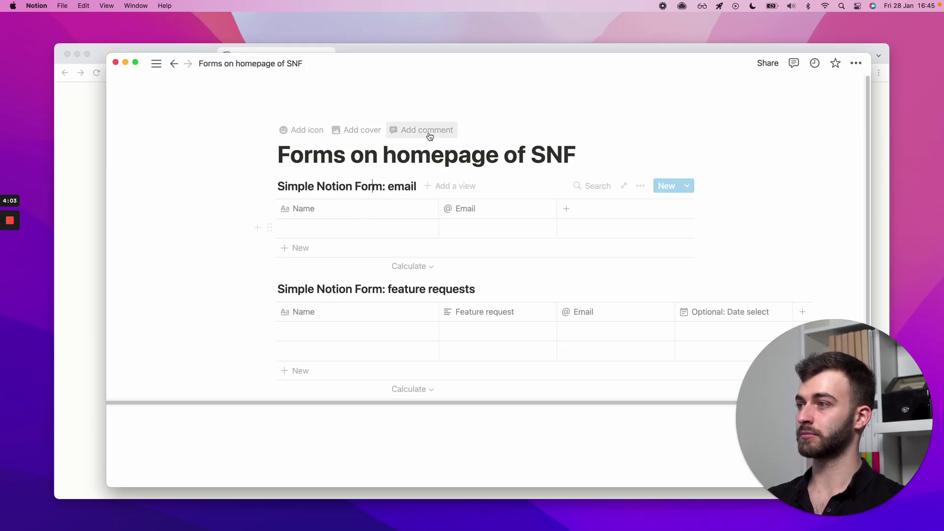
pyautogui.press('super+Tab')
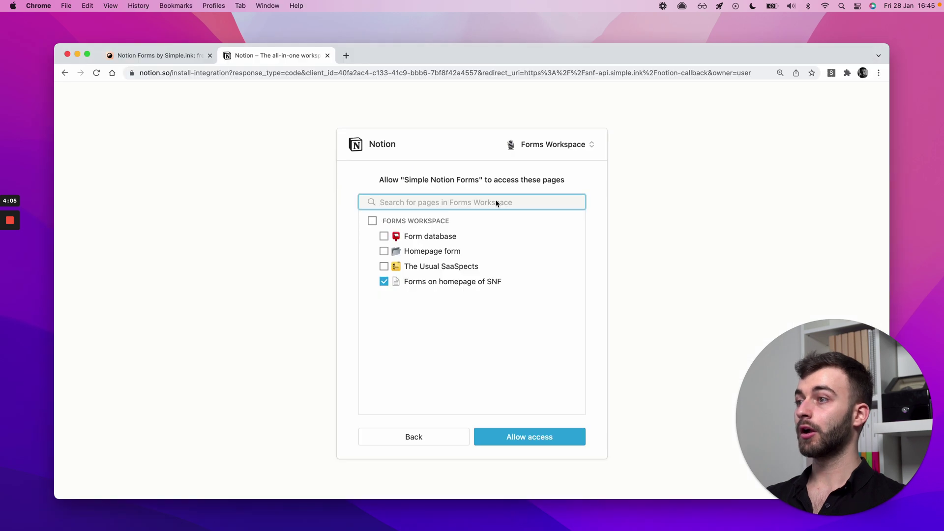
pyautogui.click(373, 221)
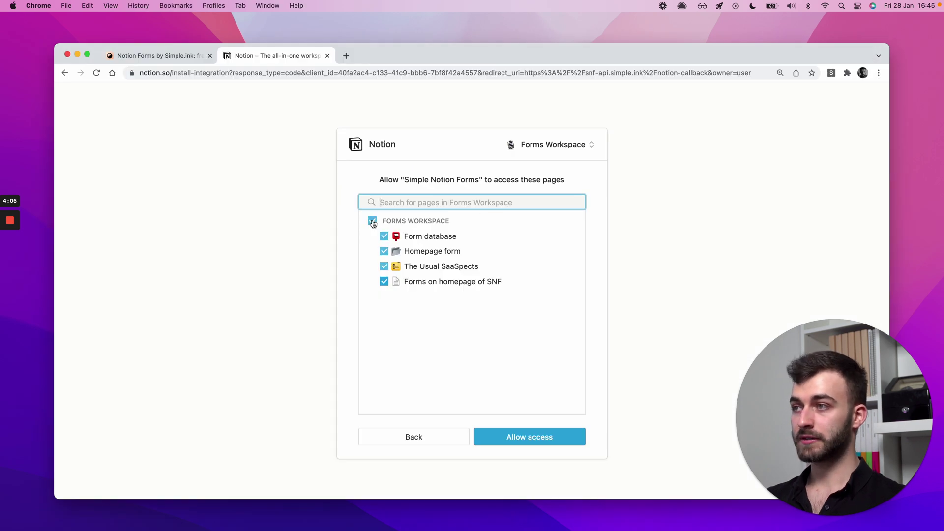
pyautogui.click(453, 220)
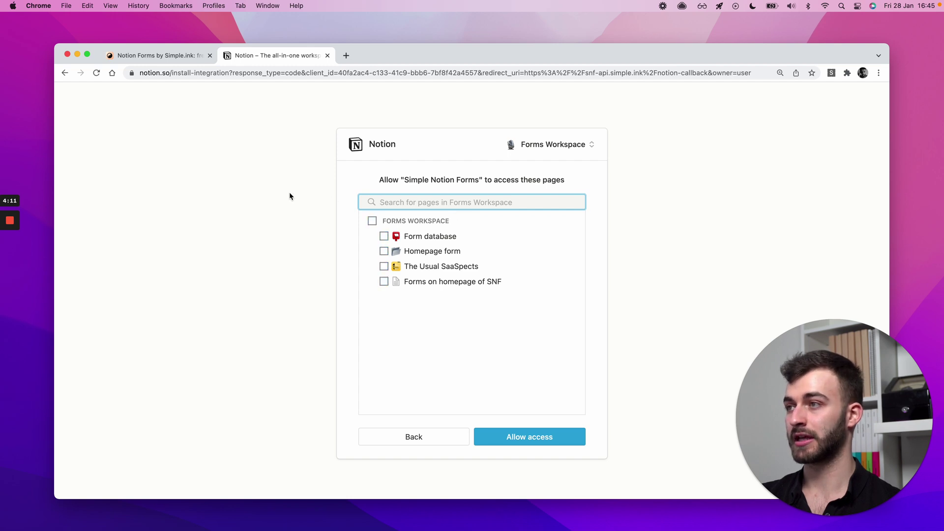
pyautogui.click(406, 220)
pyautogui.click(408, 219)
# - Share Forms on homepage of SNF with the workspace pages and allow access
pyautogui.click(415, 283)
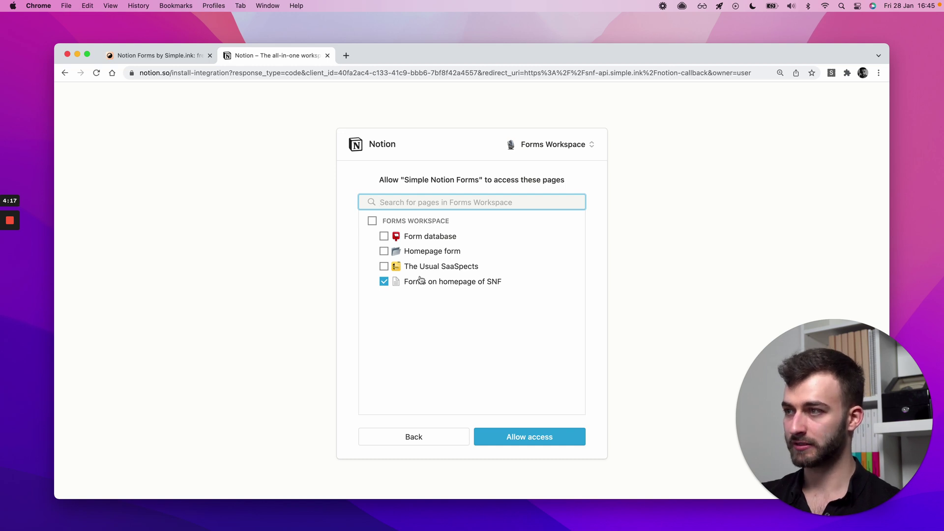
pyautogui.click(387, 224)
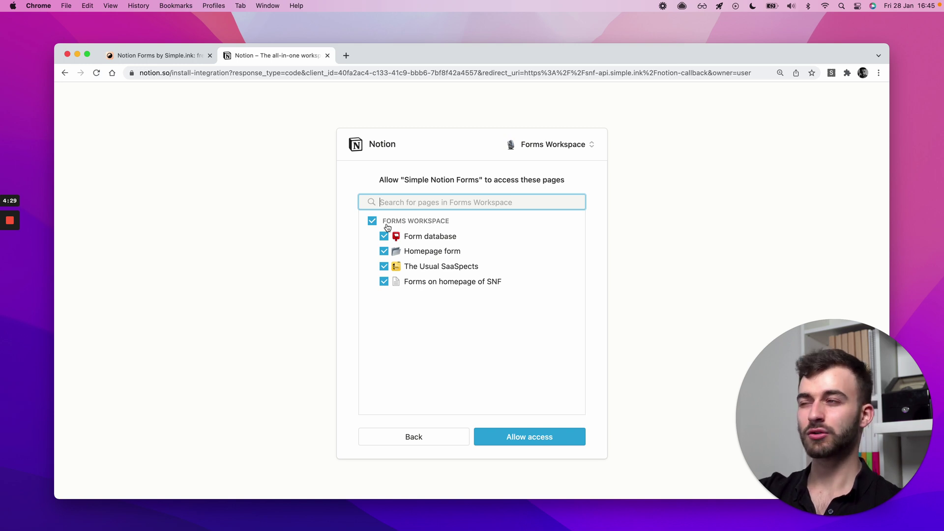
pyautogui.click(408, 283)
pyautogui.click(417, 287)
pyautogui.click(505, 443)
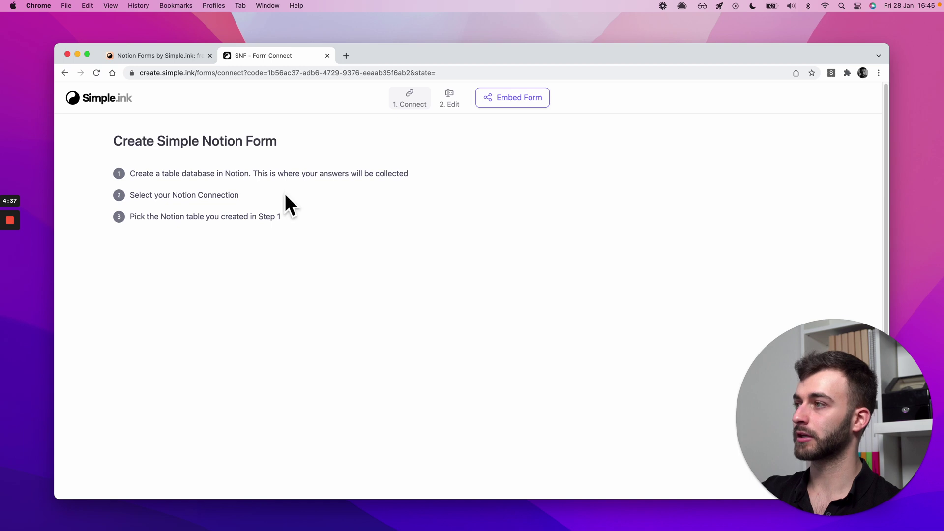
# - Dismiss the Auth failed alert and pick 'Simple Notion Form: email' as the Notion Database Table
pyautogui.click(97, 73)
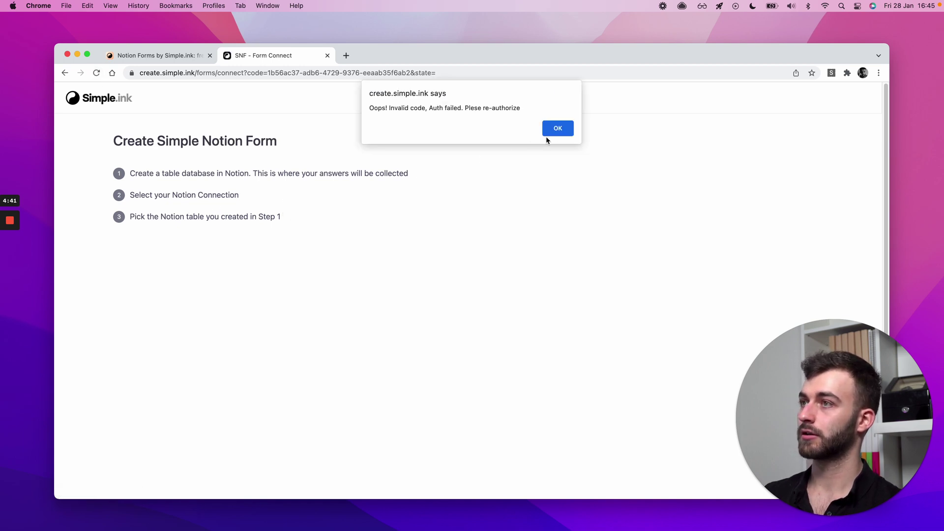
pyautogui.click(556, 129)
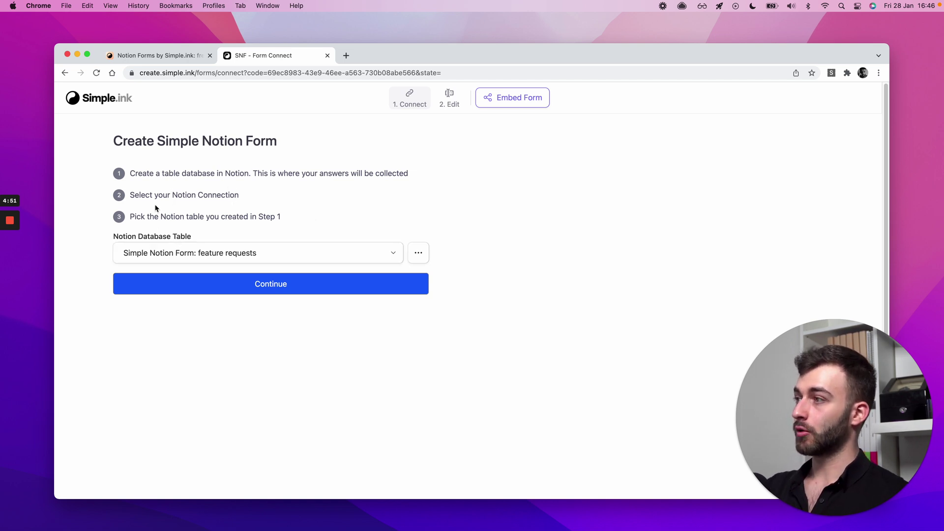
pyautogui.click(158, 253)
pyautogui.click(166, 218)
pyautogui.click(167, 252)
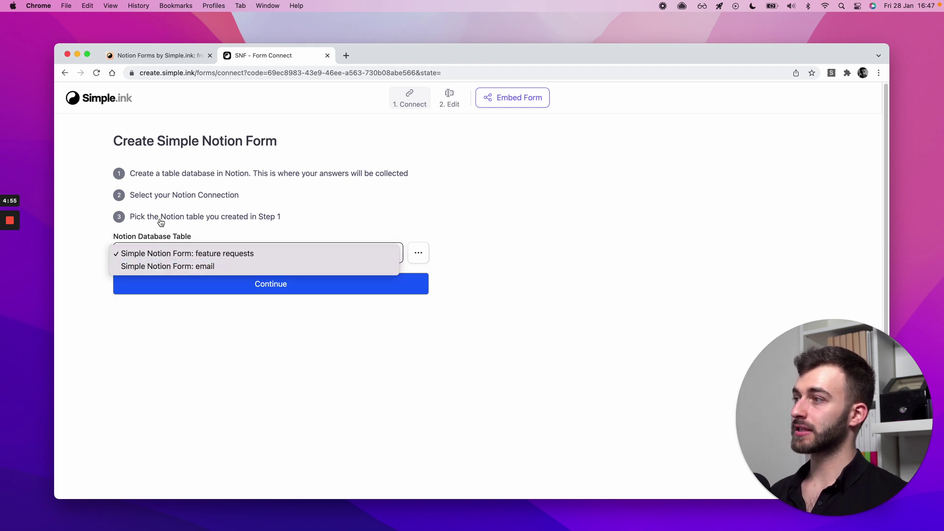
pyautogui.click(218, 270)
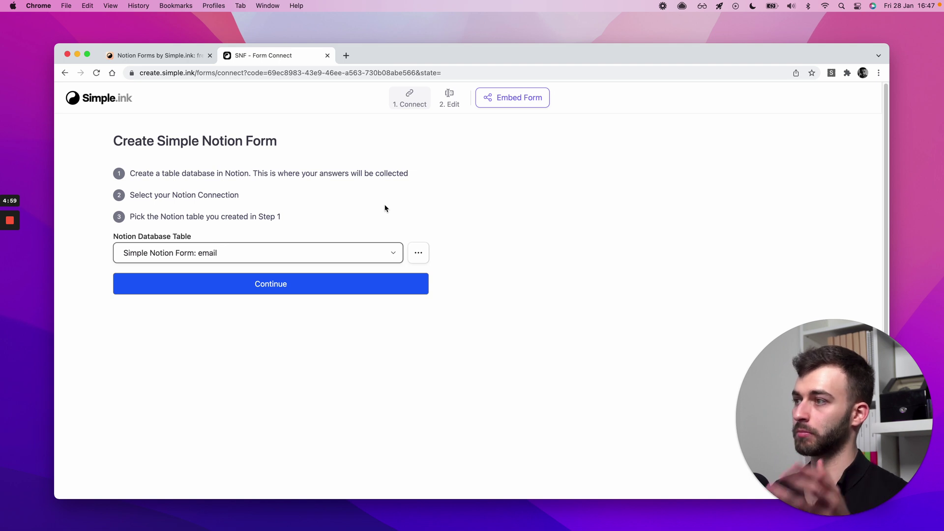
# - Refresh the table list and reselect 'Simple Notion Form: email'
pyautogui.press('super+Tab')
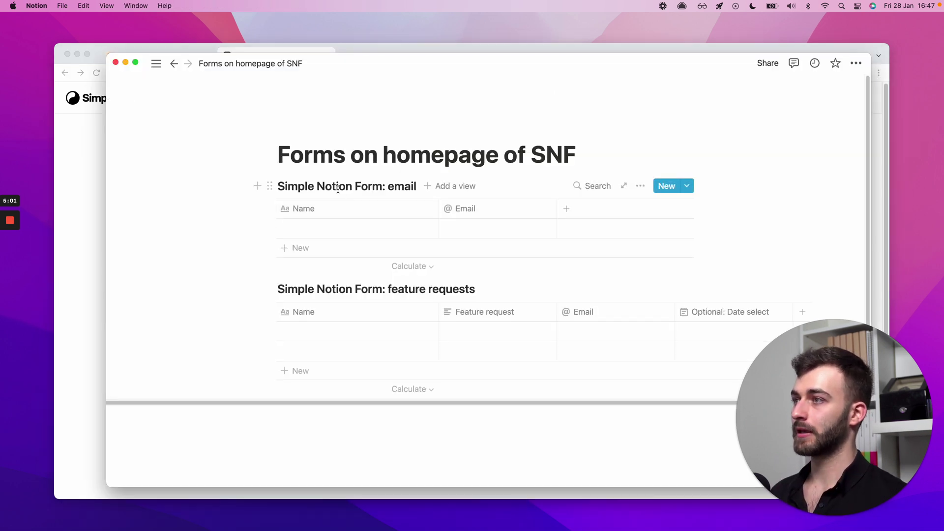
pyautogui.tripleClick(306, 186)
pyautogui.press('super+Tab')
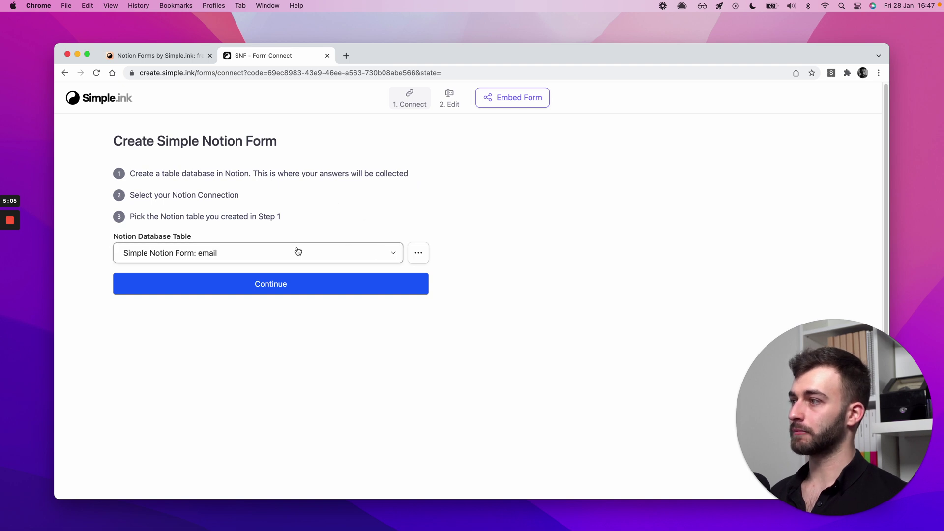
pyautogui.click(418, 253)
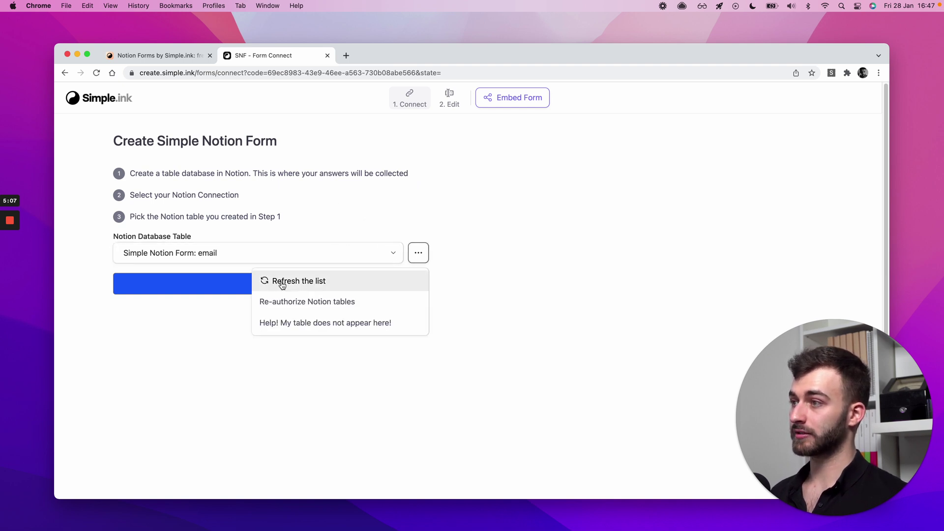
pyautogui.click(419, 253)
pyautogui.click(418, 253)
pyautogui.click(306, 282)
pyautogui.click(174, 253)
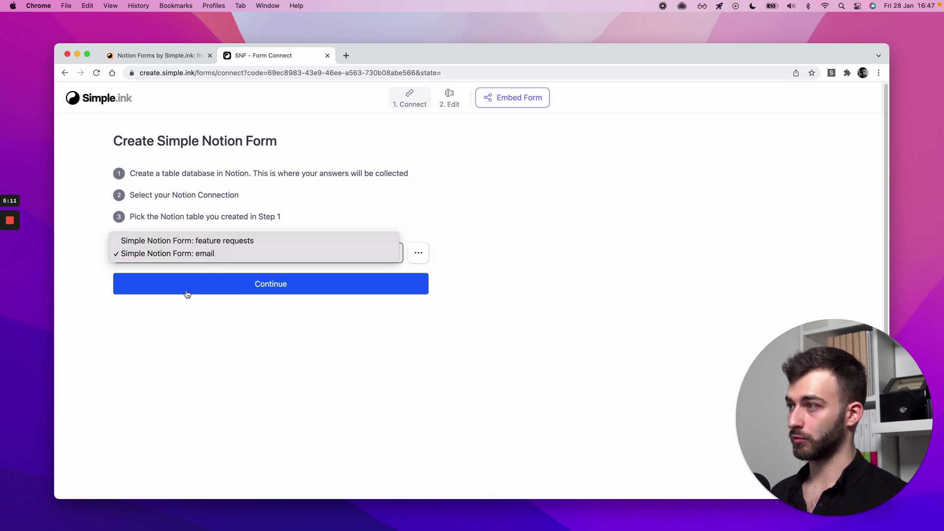
pyautogui.click(191, 253)
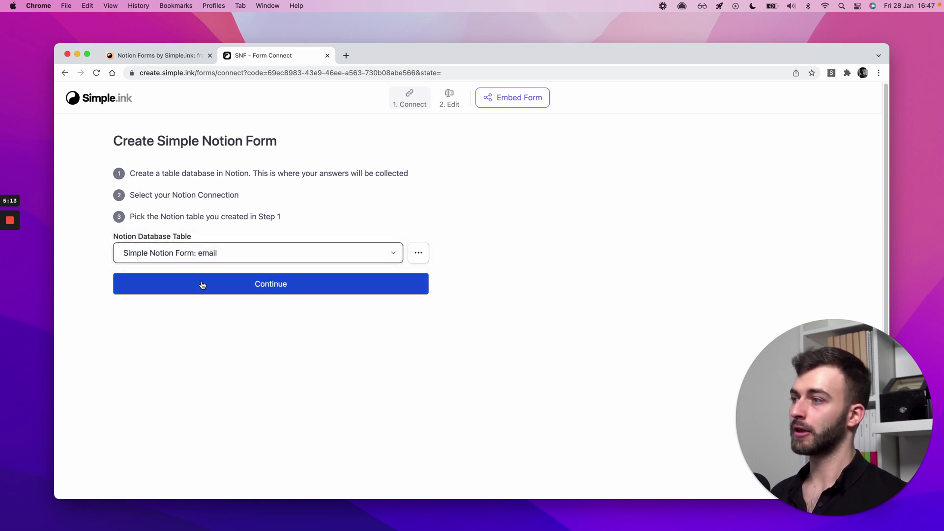
# - Continue to the form editor and compare the Name field with Notion's Name column
pyautogui.click(200, 285)
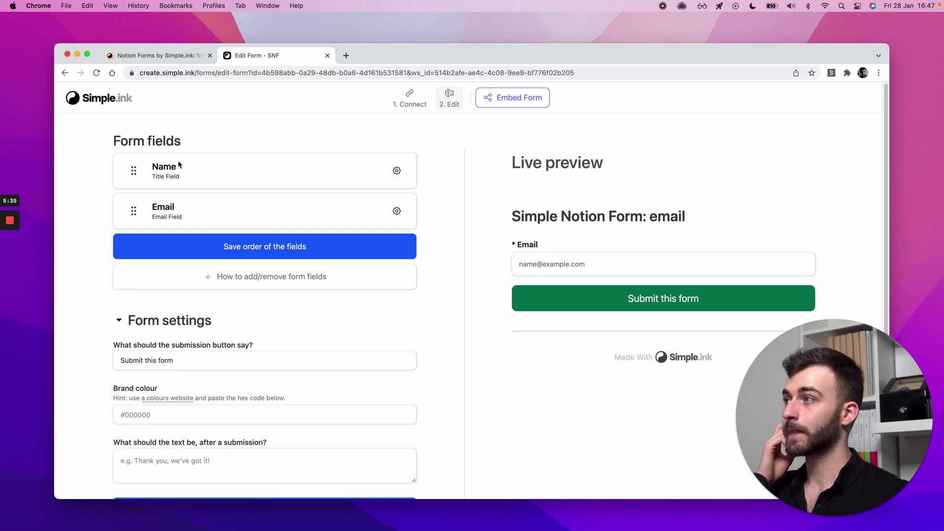
pyautogui.press('super+Tab')
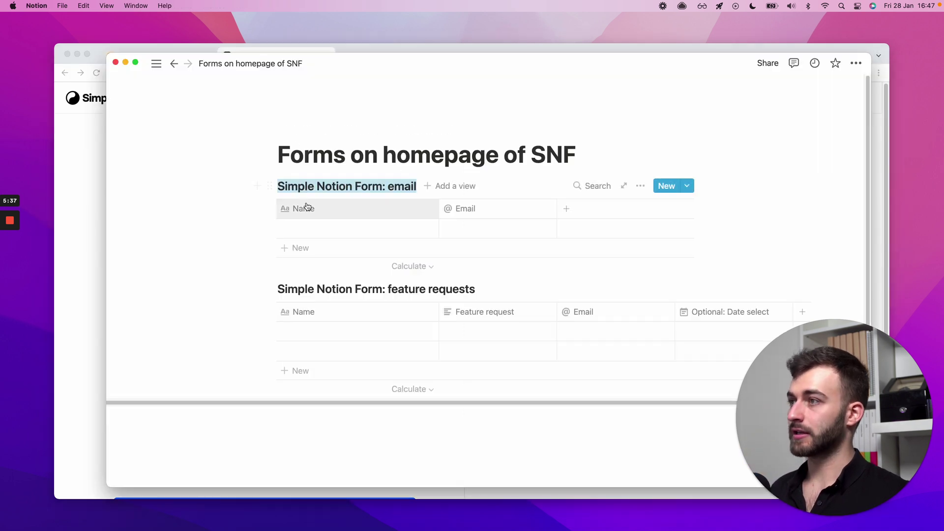
pyautogui.click(303, 211)
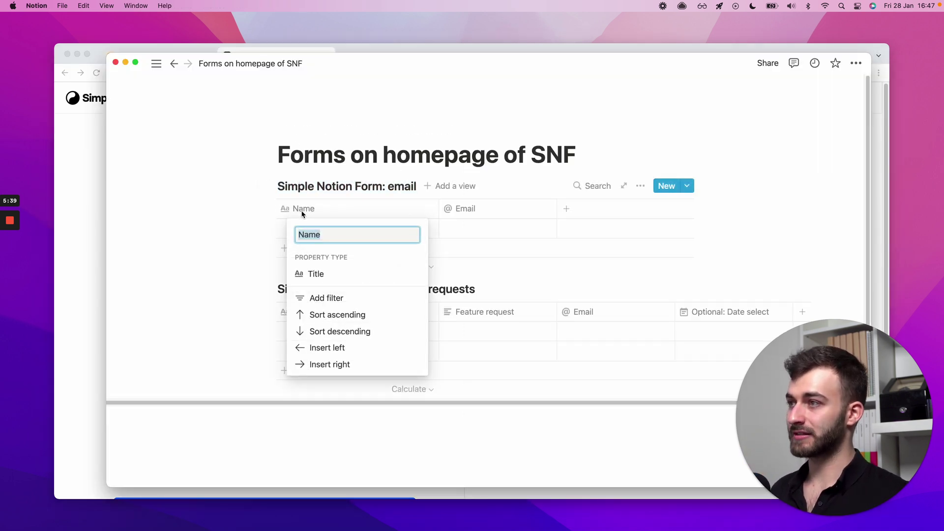
pyautogui.click(408, 210)
pyautogui.click(337, 212)
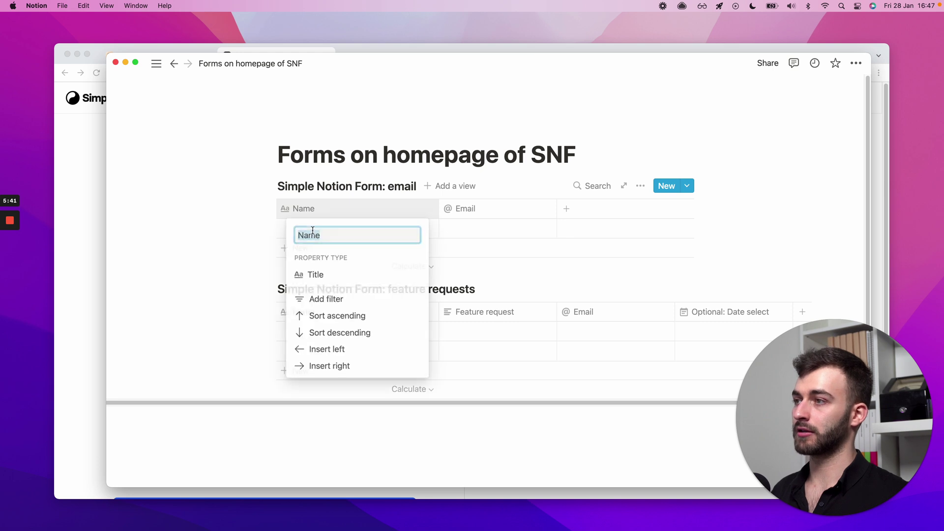
pyautogui.press('super+Tab')
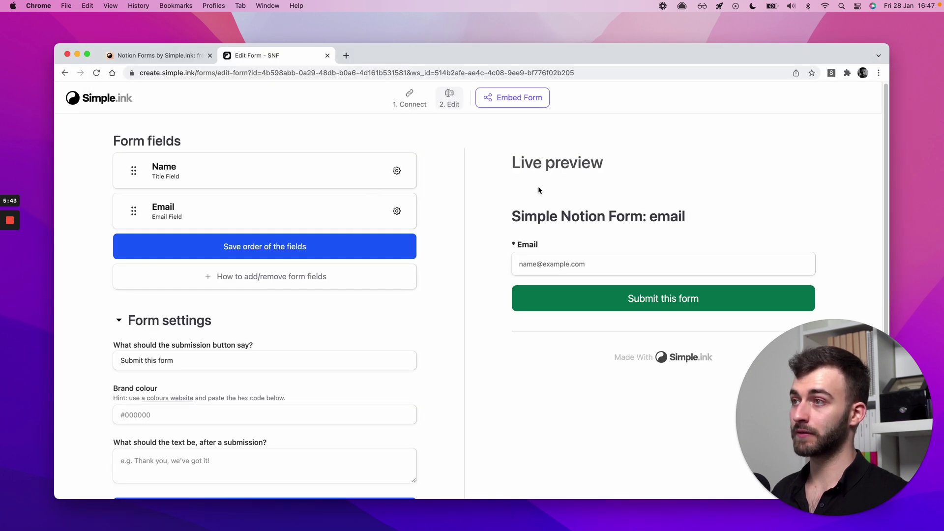
pyautogui.click(396, 171)
pyautogui.click(475, 173)
pyautogui.press('super+Tab')
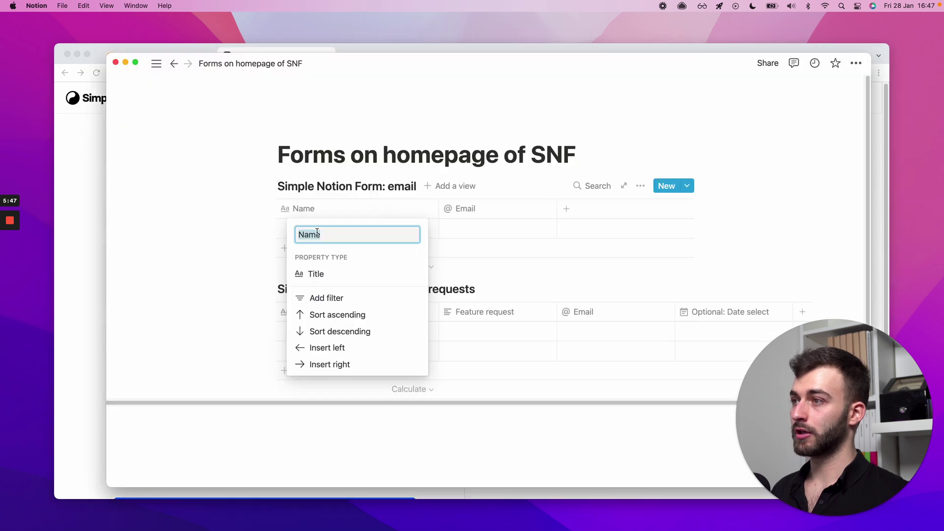
pyautogui.press('super+Tab')
# - Set the Name field to Hidden and save, leaving only Email in the preview
pyautogui.click(396, 171)
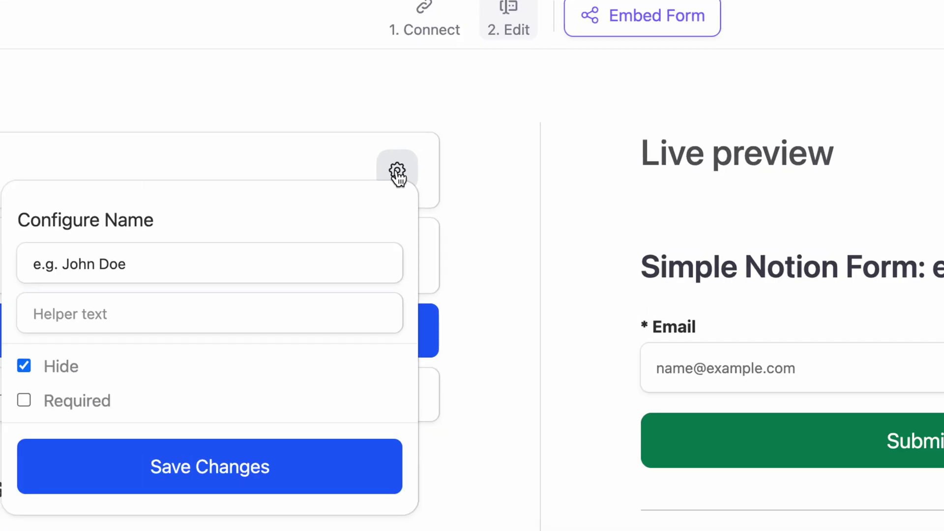
pyautogui.rightClick(396, 172)
pyautogui.click(397, 172)
pyautogui.click(396, 172)
pyautogui.click(398, 171)
pyautogui.click(57, 370)
pyautogui.click(56, 370)
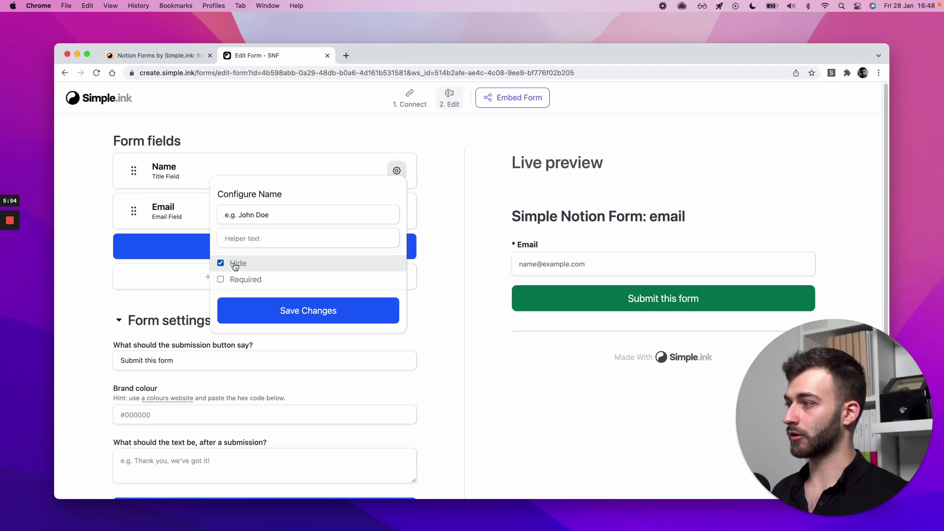
pyautogui.scroll(-3, 111, 425)
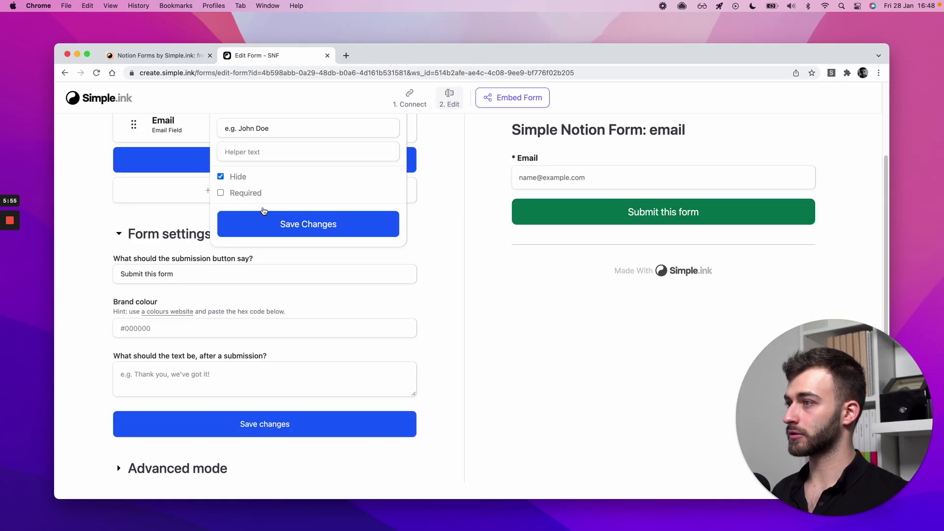
pyautogui.click(261, 220)
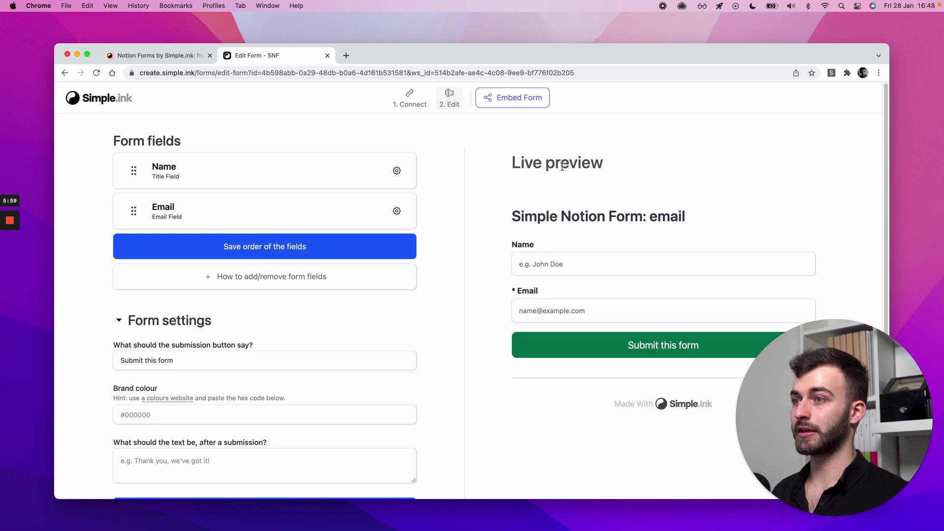
pyautogui.click(397, 171)
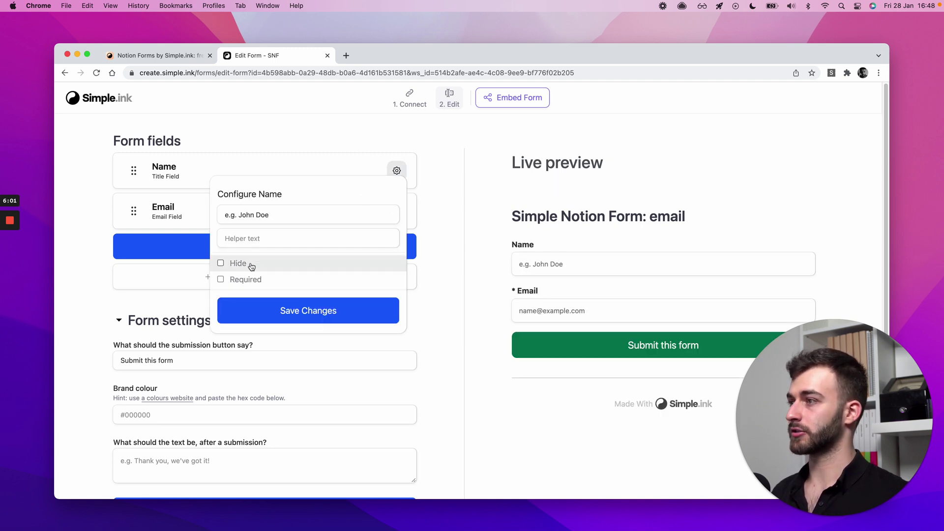
pyautogui.click(241, 264)
pyautogui.click(435, 210)
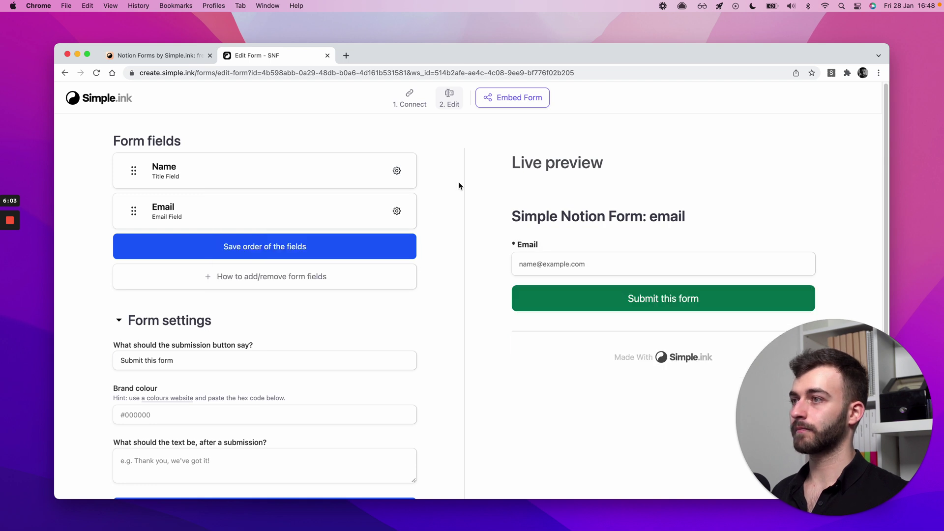
pyautogui.click(393, 178)
pyautogui.click(290, 263)
pyautogui.click(285, 309)
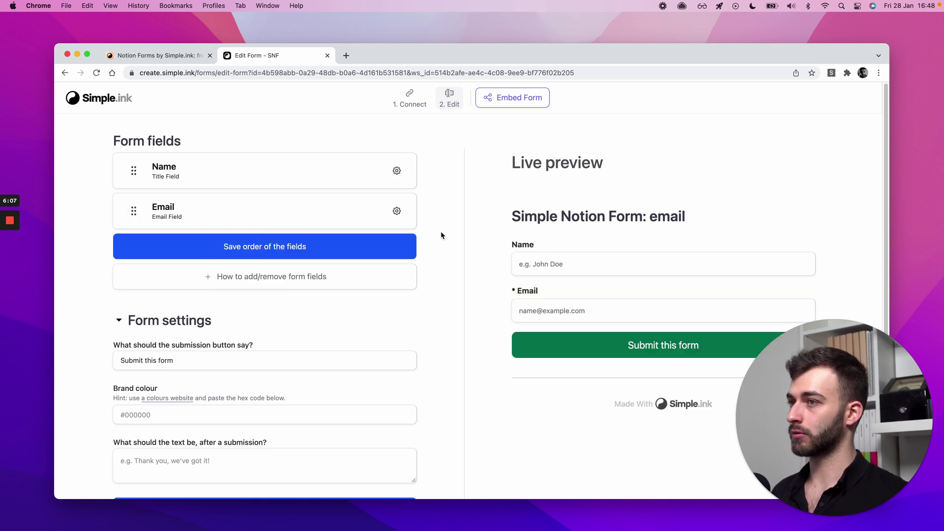
pyautogui.moveTo(133, 171); pyautogui.dragTo(135, 225)
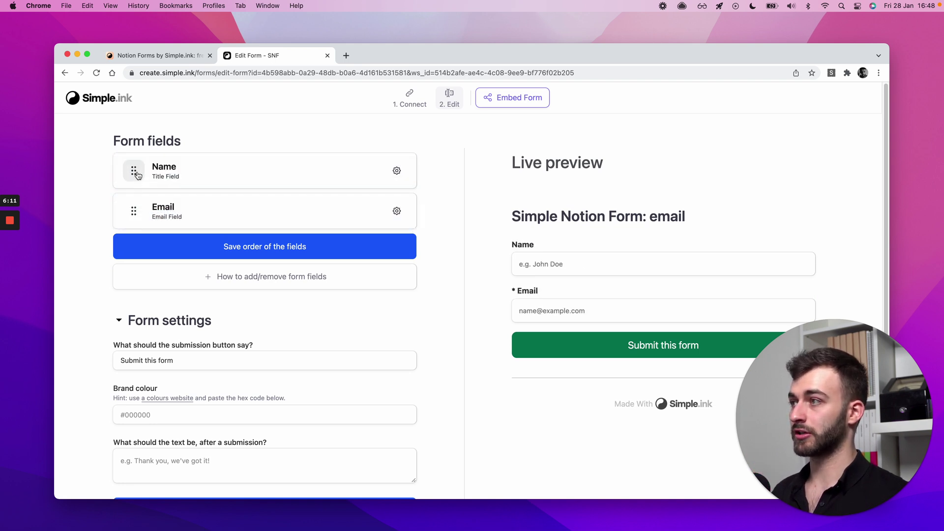
pyautogui.moveTo(138, 175); pyautogui.dragTo(133, 224)
pyautogui.moveTo(138, 170); pyautogui.dragTo(133, 211)
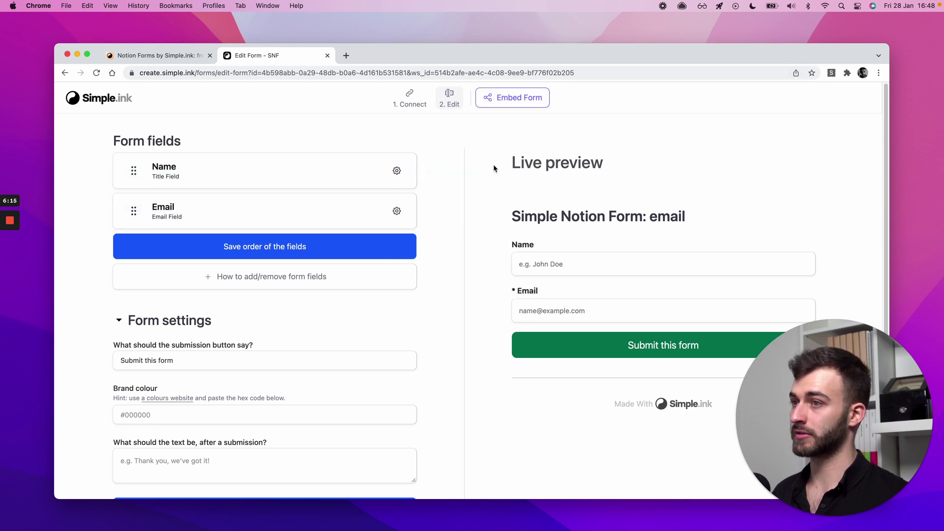
pyautogui.click(397, 171)
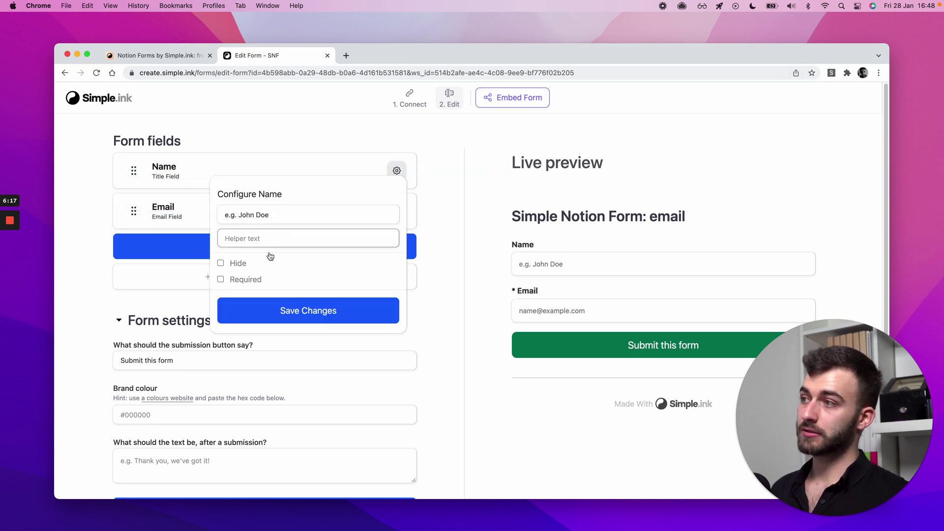
pyautogui.click(255, 261)
pyautogui.click(260, 311)
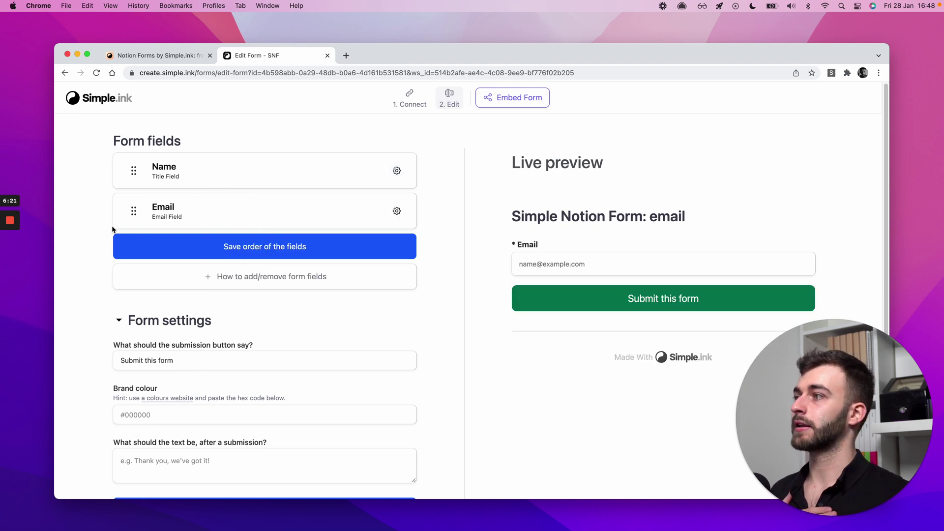
pyautogui.click(396, 211)
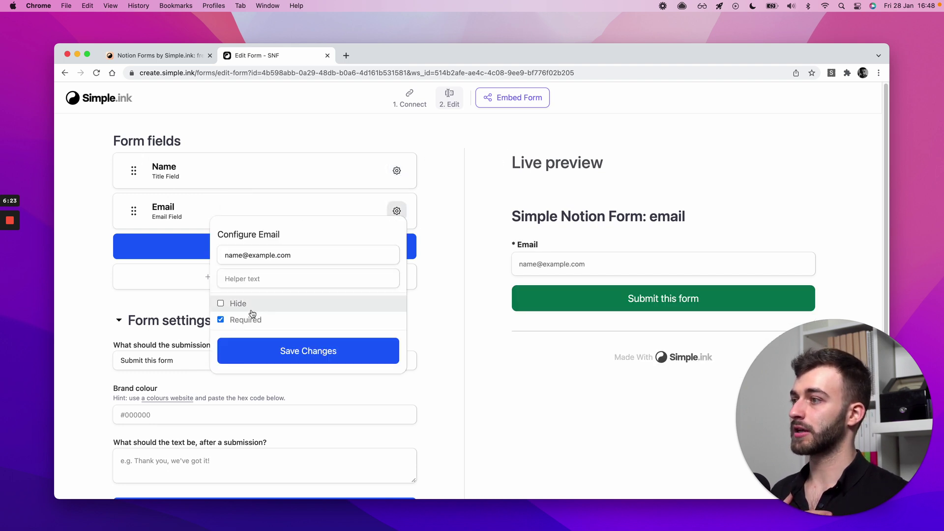
pyautogui.click(251, 349)
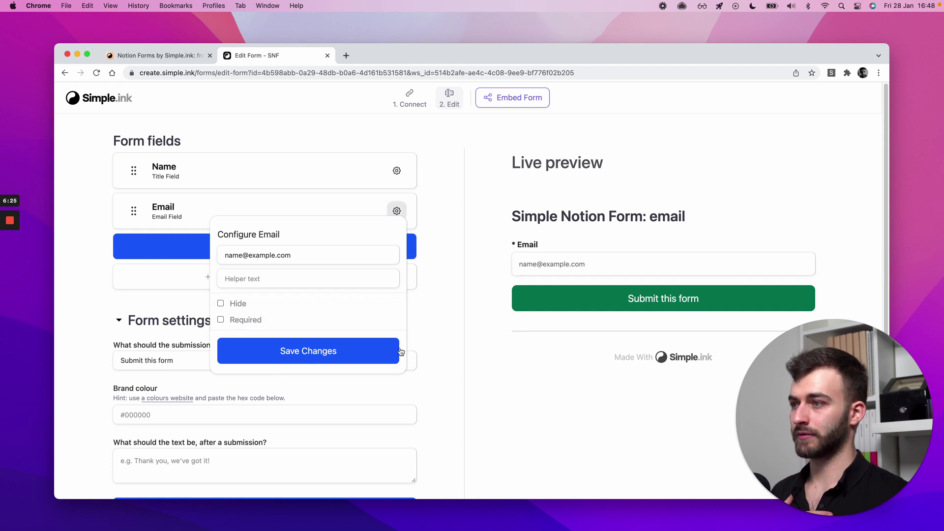
pyautogui.click(397, 210)
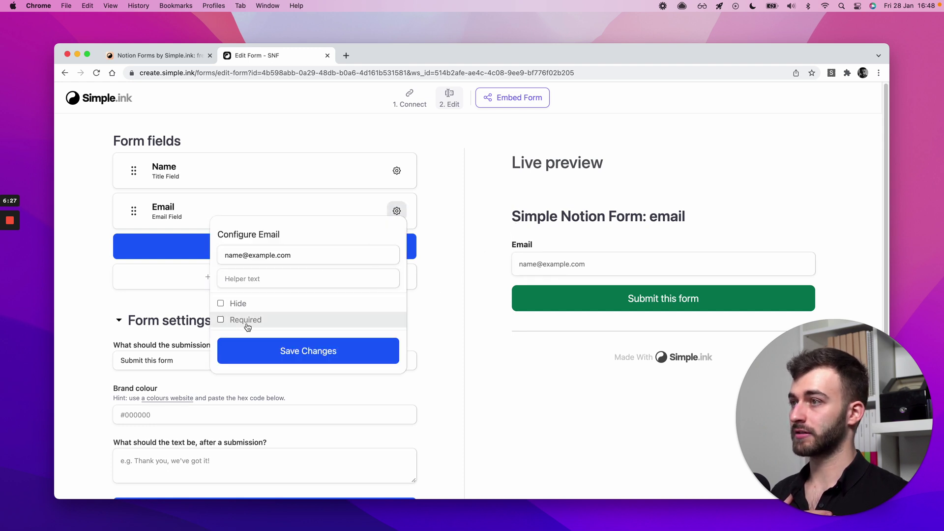
pyautogui.click(238, 320)
pyautogui.click(251, 352)
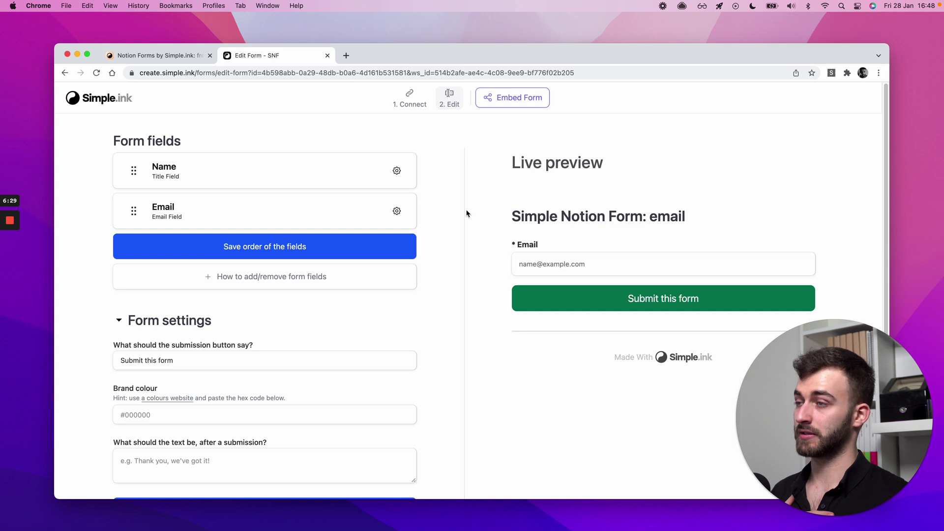
pyautogui.click(397, 212)
# - Replace the Email field's placeholder with a sample Gmail address
pyautogui.click(321, 256)
pyautogui.press('super+a')
pyautogui.press('BackSpace')
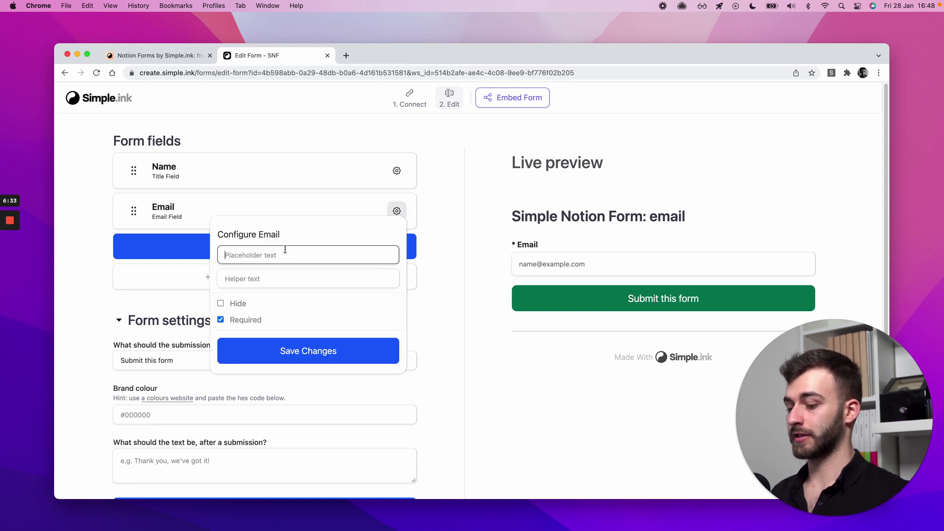
pyautogui.write('placeholder')
pyautogui.press('super+Left')
pyautogui.write('This is a')
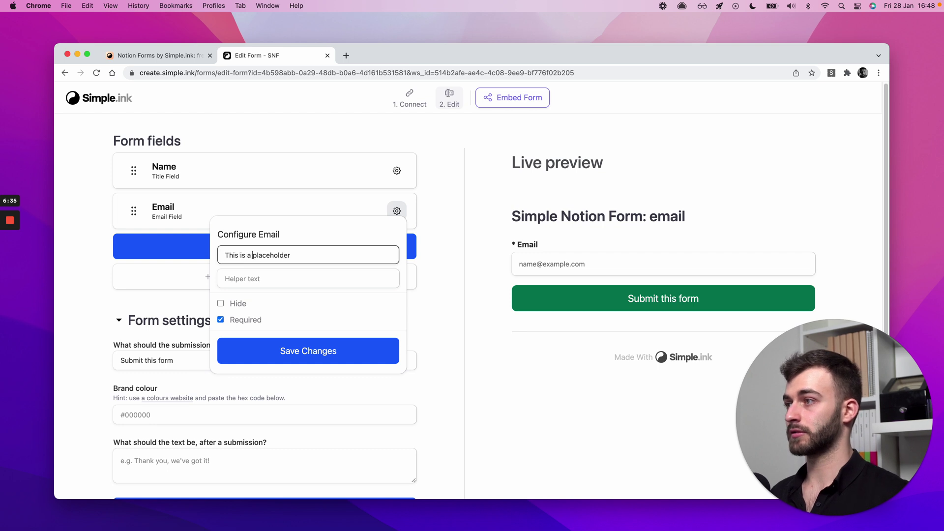
pyautogui.click(470, 249)
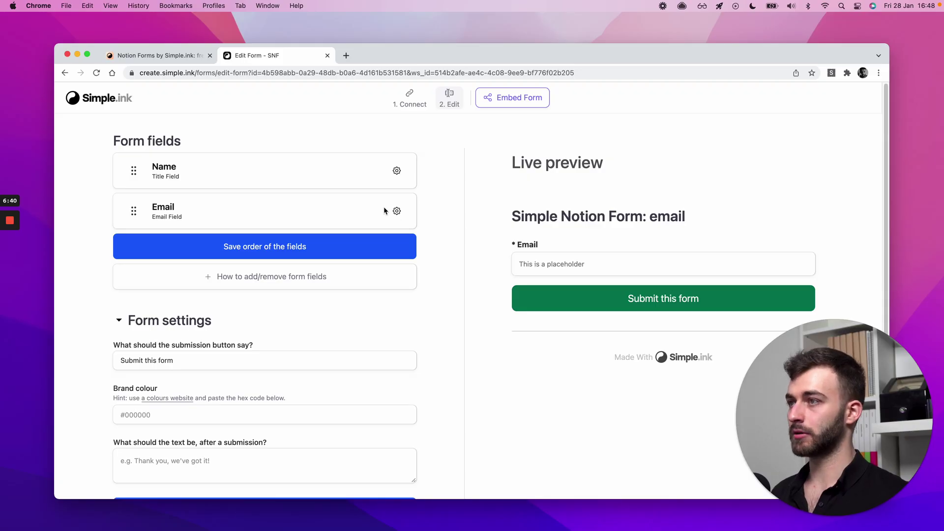
pyautogui.click(397, 210)
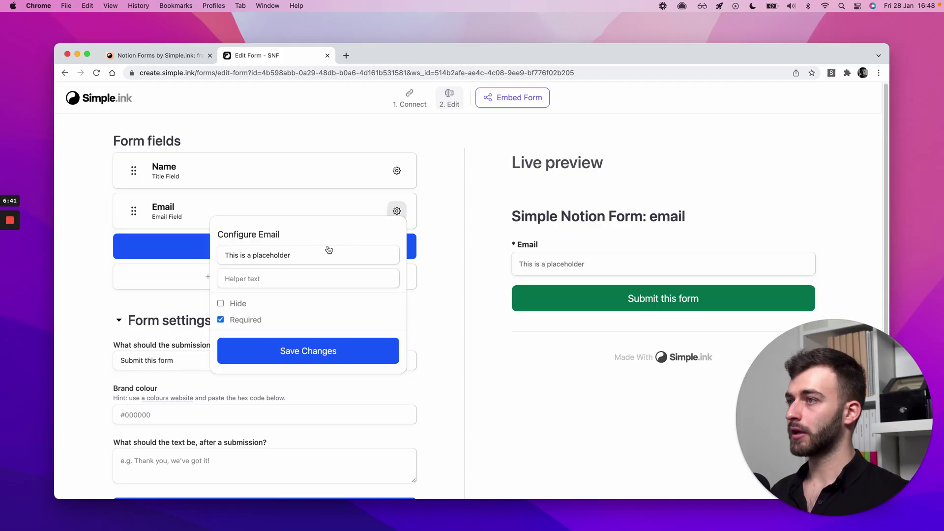
pyautogui.tripleClick(302, 255)
pyautogui.write('name@gmail.com')
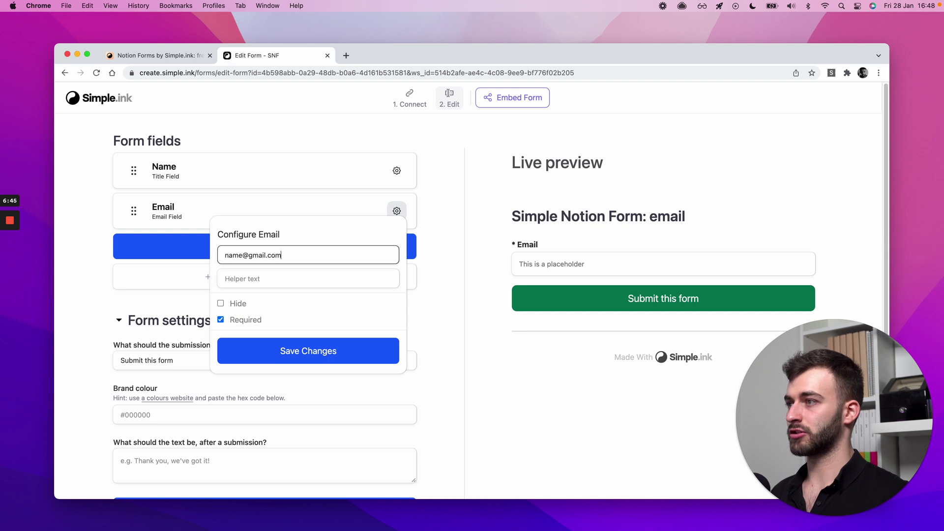
pyautogui.click(295, 363)
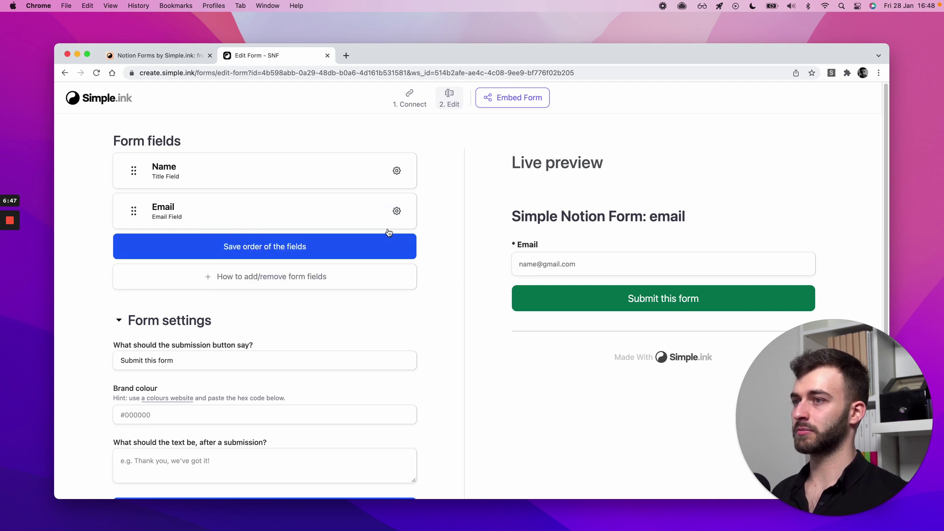
# - Give the Email field the helper text 'Make sure you add your correct email address plase!'
pyautogui.click(396, 211)
pyautogui.click(242, 280)
pyautogui.write('Helper text')
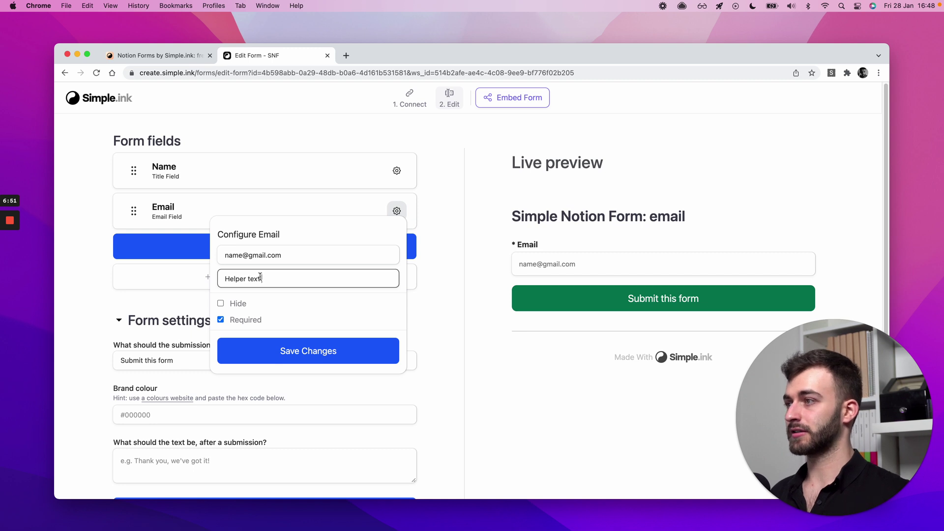
pyautogui.click(292, 352)
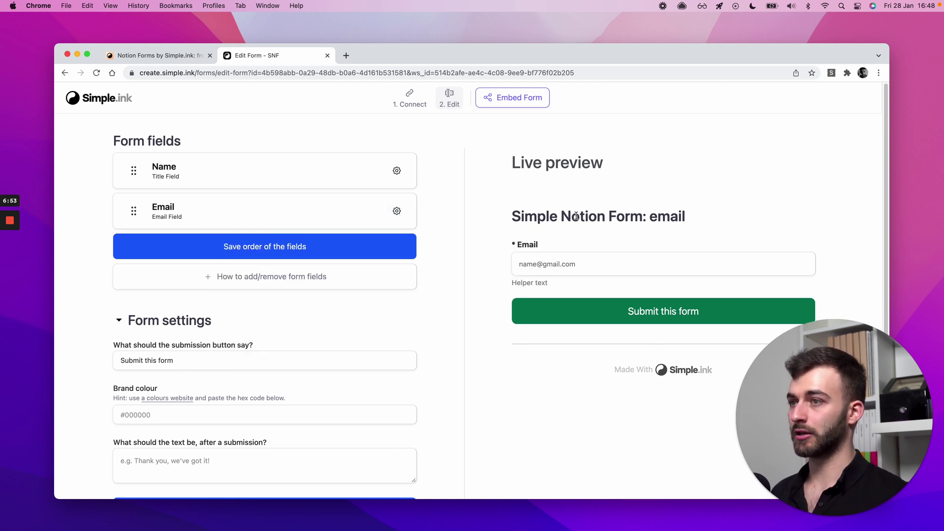
pyautogui.click(397, 211)
pyautogui.click(261, 279)
pyautogui.moveTo(262, 279); pyautogui.dragTo(224, 279)
pyautogui.write('Make sure you add your correct')
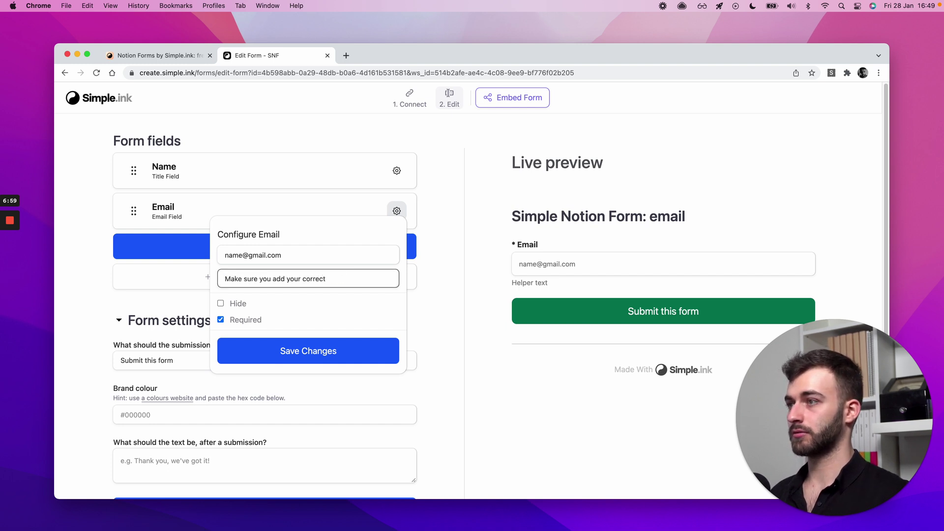
pyautogui.write(' pelase')
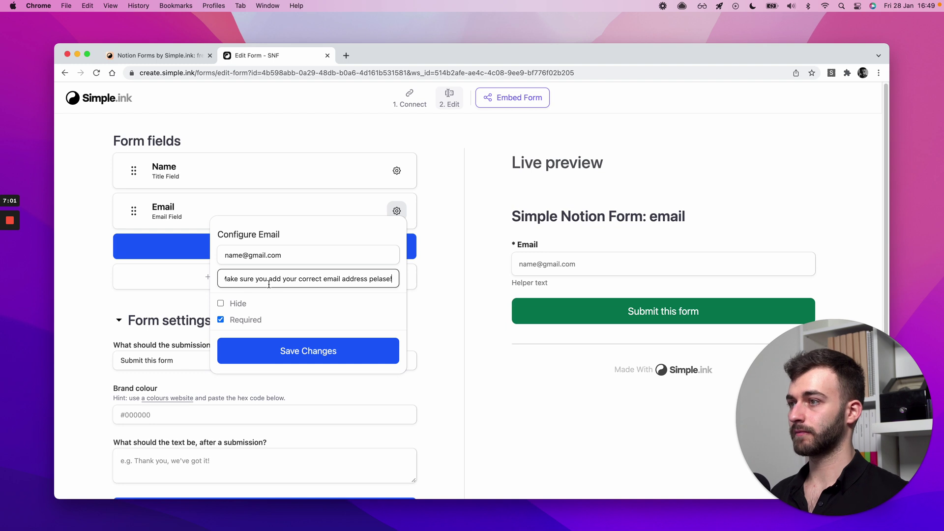
pyautogui.click(378, 279)
pyautogui.press('BackSpace')
pyautogui.click(363, 351)
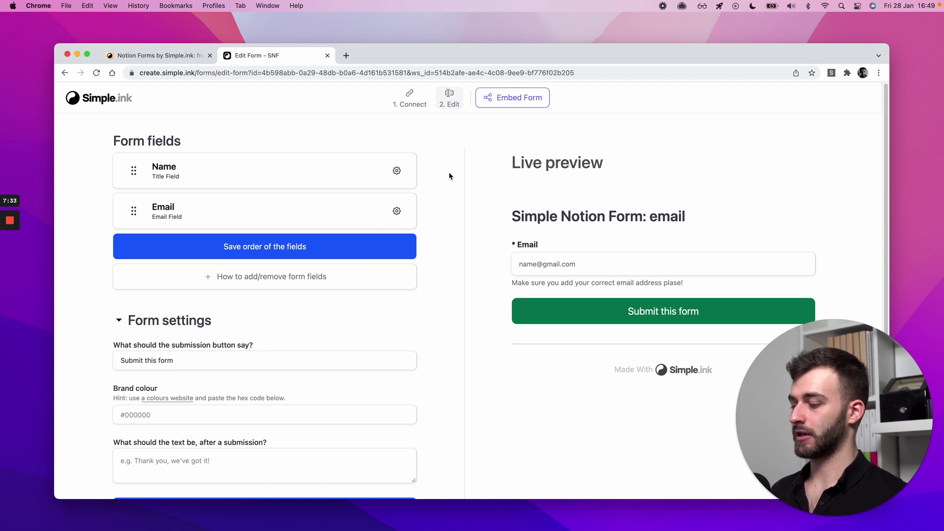
# - Switch between Simple.ink and Notion, ending on the 'Forms on homepage of SNF' page
pyautogui.press('super+Tab')
pyautogui.click(424, 167)
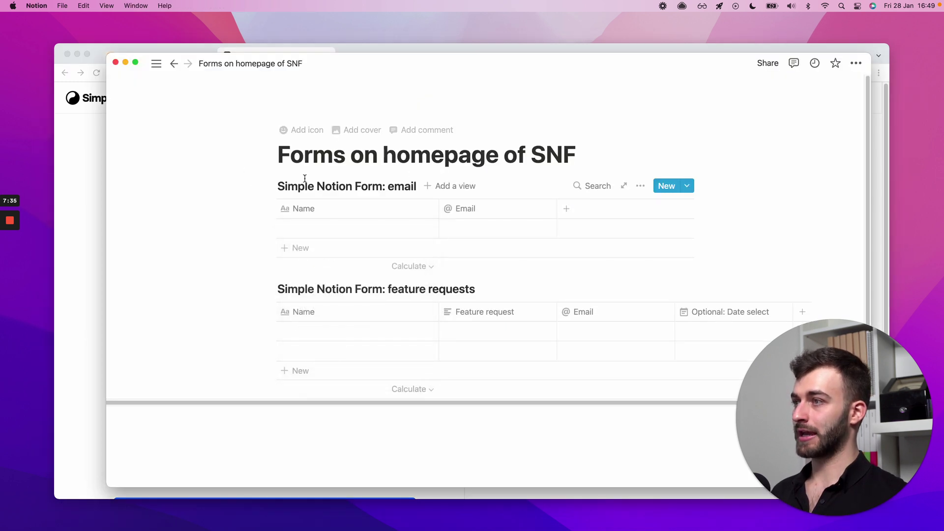
pyautogui.press('super+Tab')
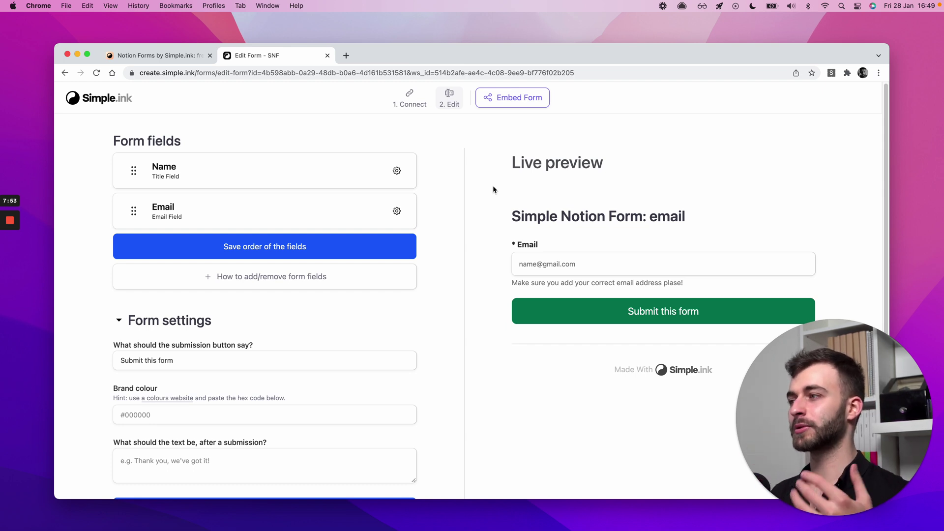
pyautogui.press('super+Tab')
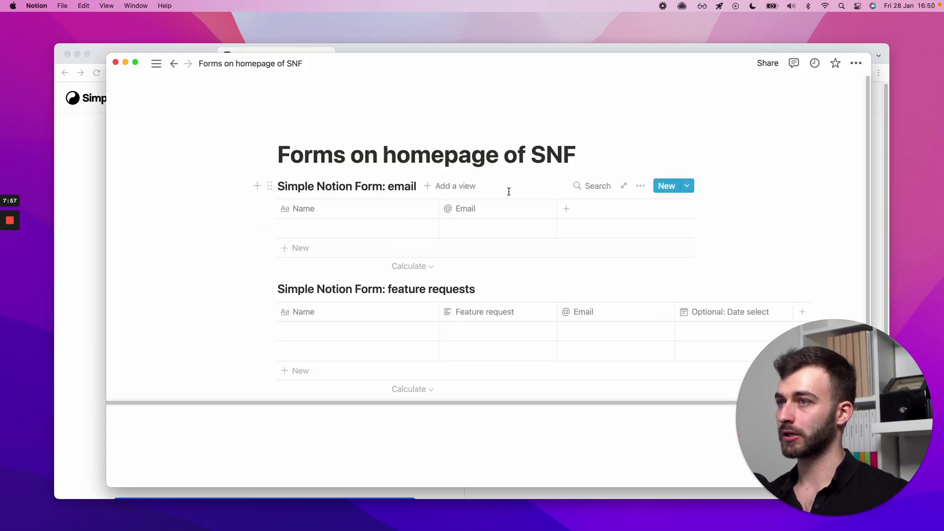
pyautogui.click(79, 165)
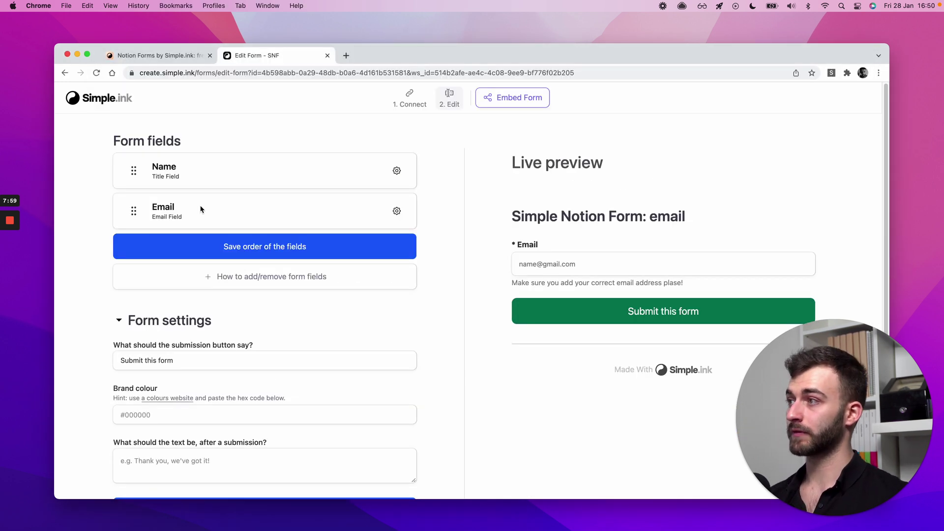
pyautogui.press('super+Tab')
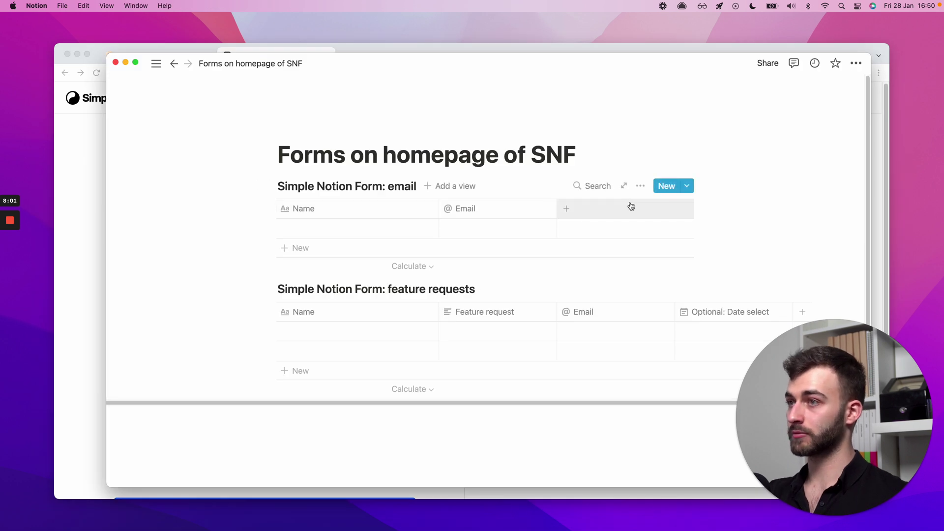
# - Add a Date-type column named 'Date' to the email form table
pyautogui.click(596, 211)
pyautogui.moveTo(626, 272)
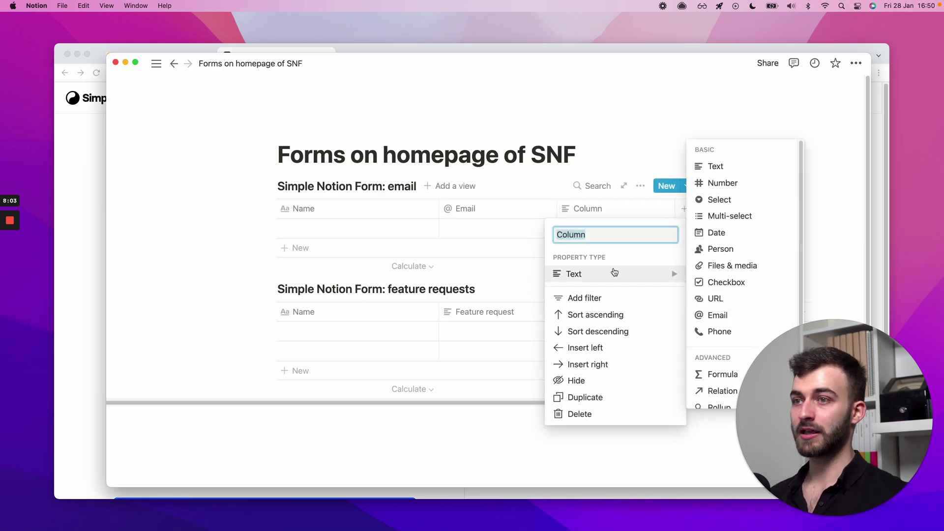
pyautogui.click(730, 234)
pyautogui.click(623, 212)
pyautogui.write('Date')
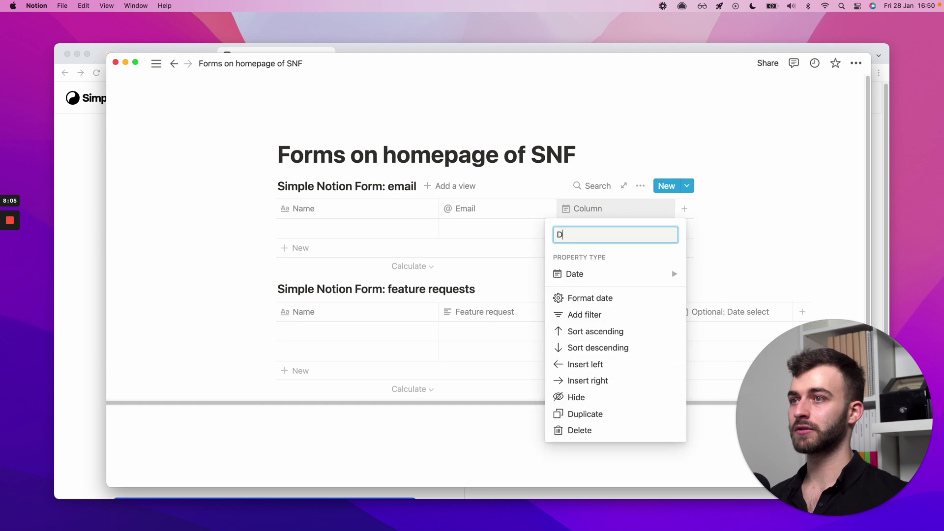
pyautogui.click(611, 211)
pyautogui.click(582, 209)
pyautogui.click(659, 214)
# - Add a Number-type column named 'Number field' to the table
pyautogui.click(685, 209)
pyautogui.moveTo(733, 274)
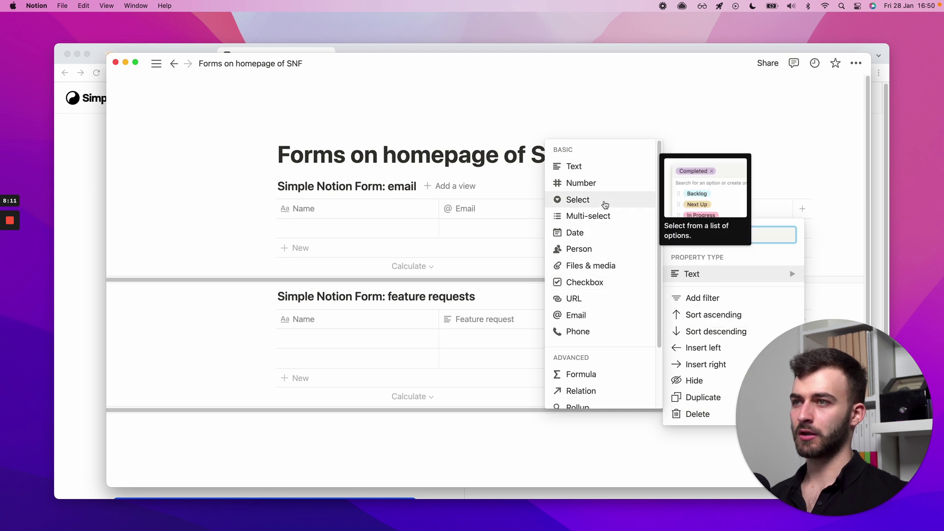
pyautogui.click(605, 183)
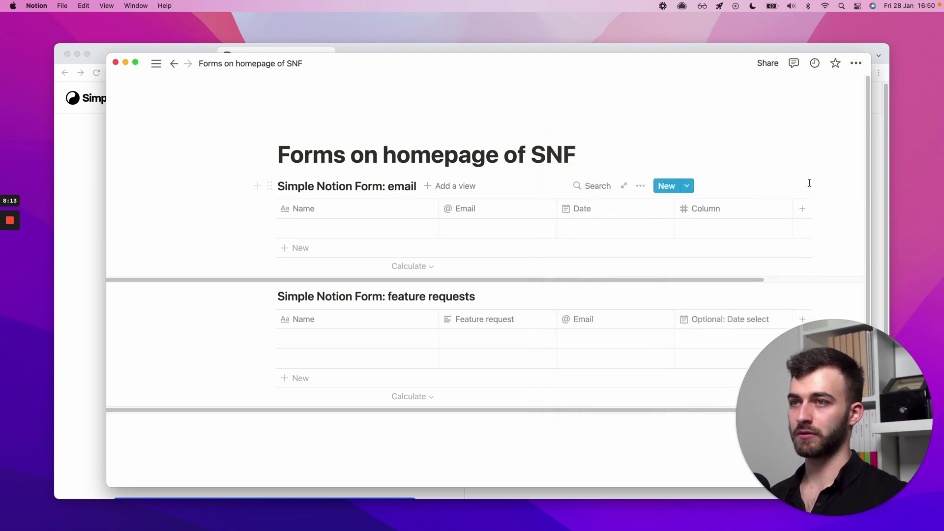
pyautogui.click(737, 210)
pyautogui.write('Number field')
pyautogui.press('Return')
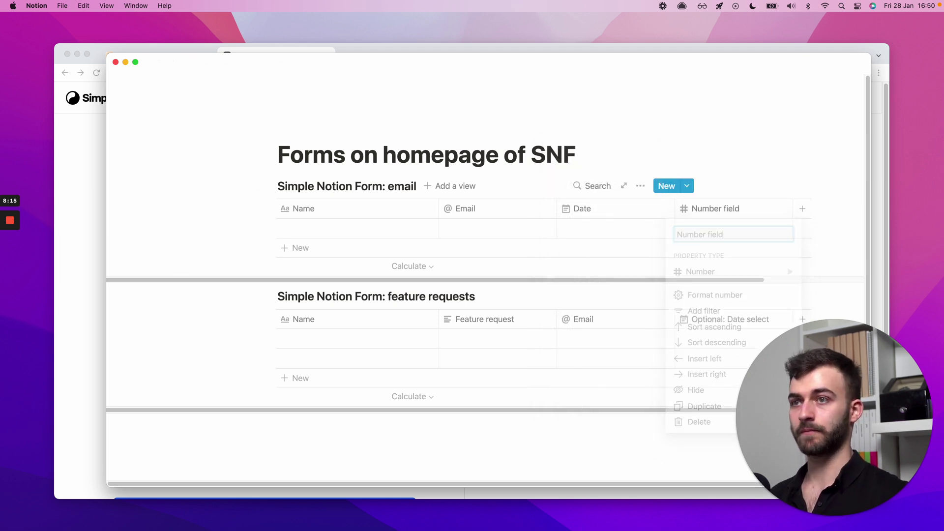
pyautogui.click(80, 176)
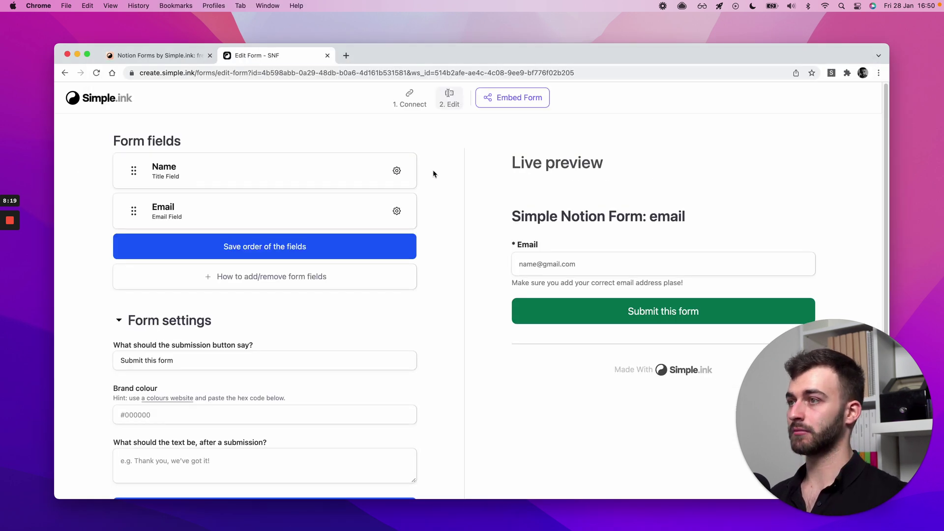
# - Reload the editor, move Date below Number Field, and make Number field required
pyautogui.press('super+r')
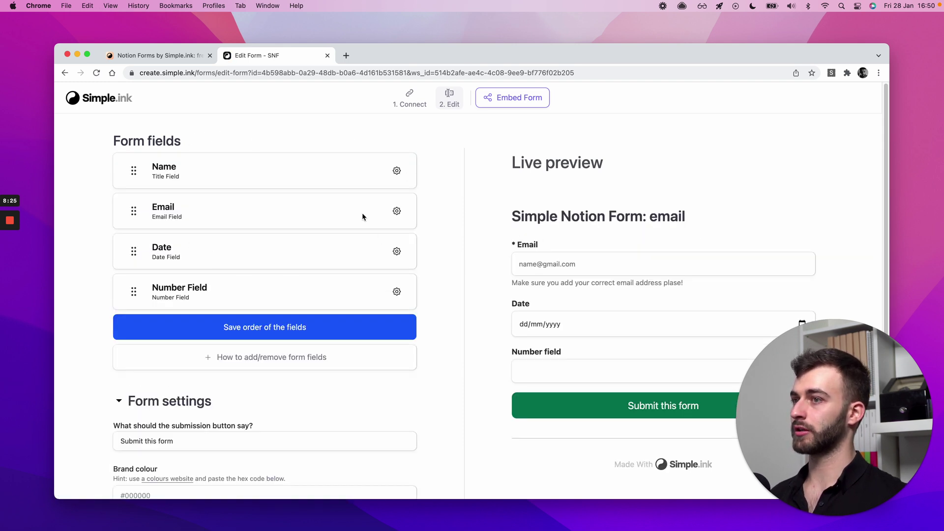
pyautogui.moveTo(138, 253); pyautogui.dragTo(131, 295)
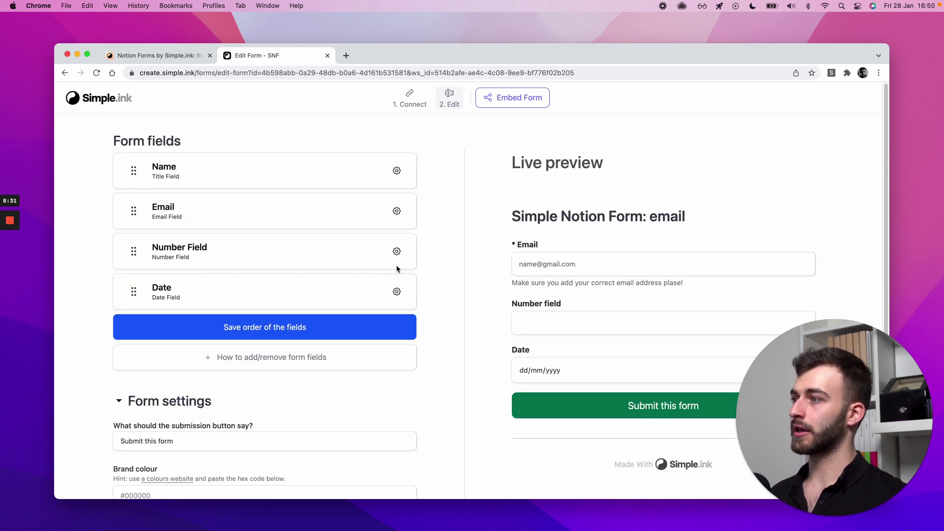
pyautogui.click(397, 252)
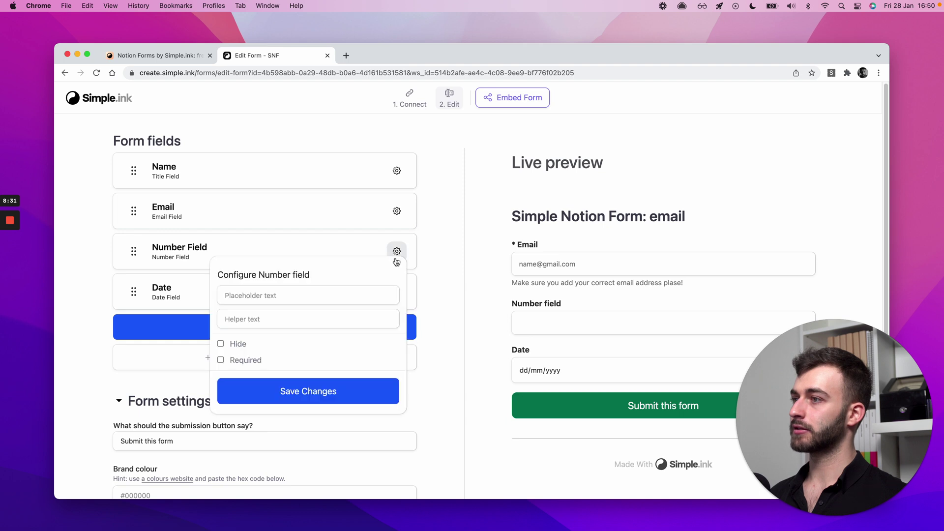
pyautogui.click(252, 360)
pyautogui.click(446, 320)
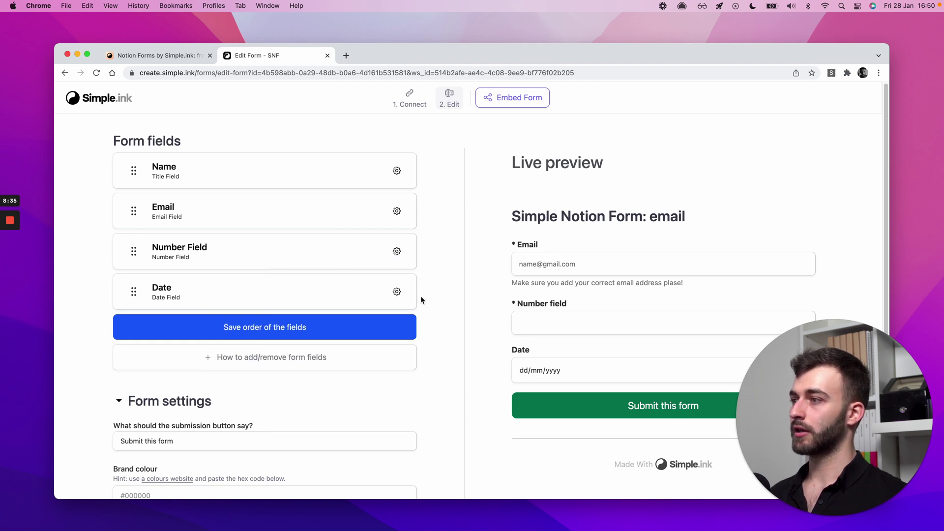
# - Give Number field the placeholder 'e.g. 3', leaving its helper text empty
pyautogui.click(397, 251)
pyautogui.click(286, 318)
pyautogui.write('e.g. 3')
pyautogui.click(568, 169)
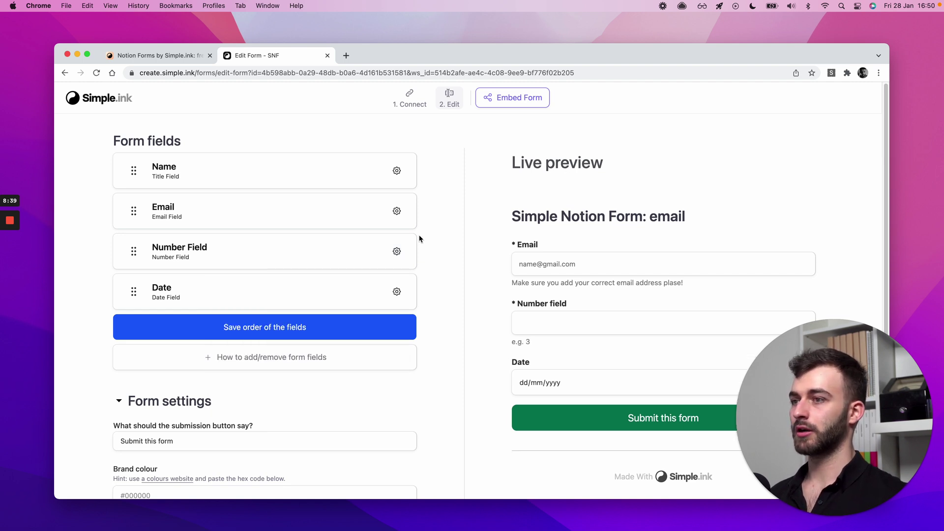
pyautogui.click(397, 251)
pyautogui.click(289, 321)
pyautogui.press('super+a')
pyautogui.press('BackSpace')
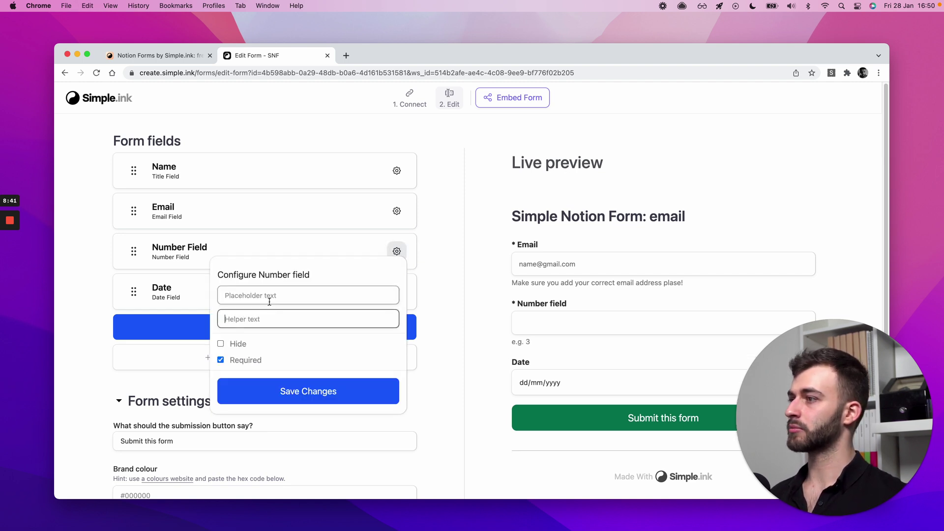
pyautogui.click(273, 302)
pyautogui.write('e.g. 3')
pyautogui.click(569, 217)
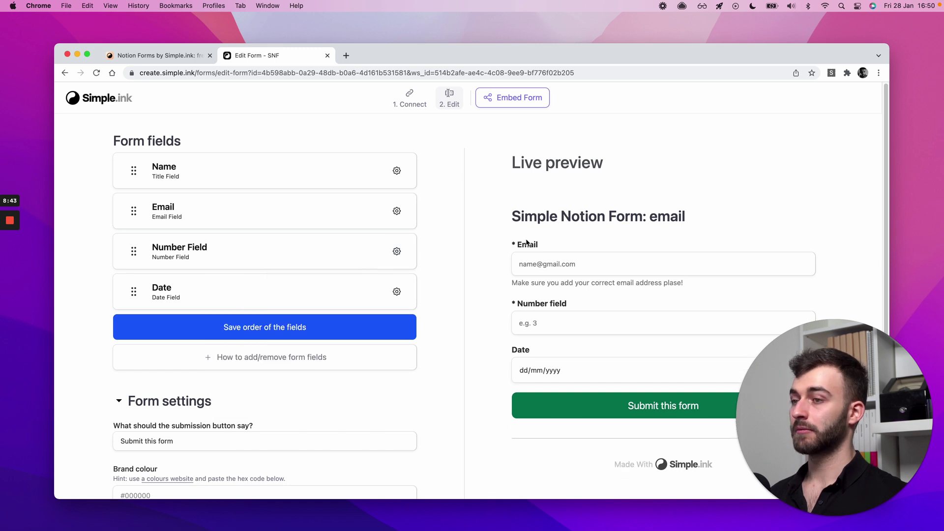
# - Save the new field order and glance at the add/remove fields help
pyautogui.click(295, 330)
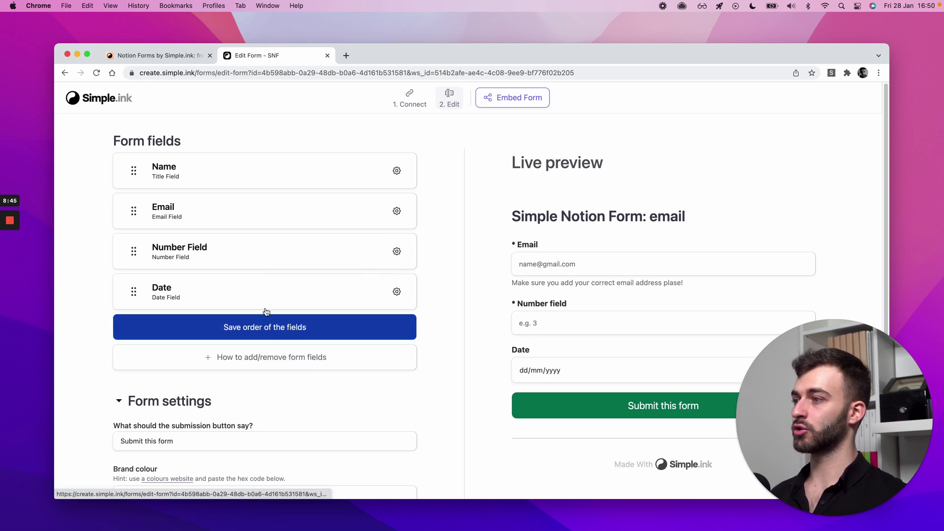
pyautogui.click(222, 364)
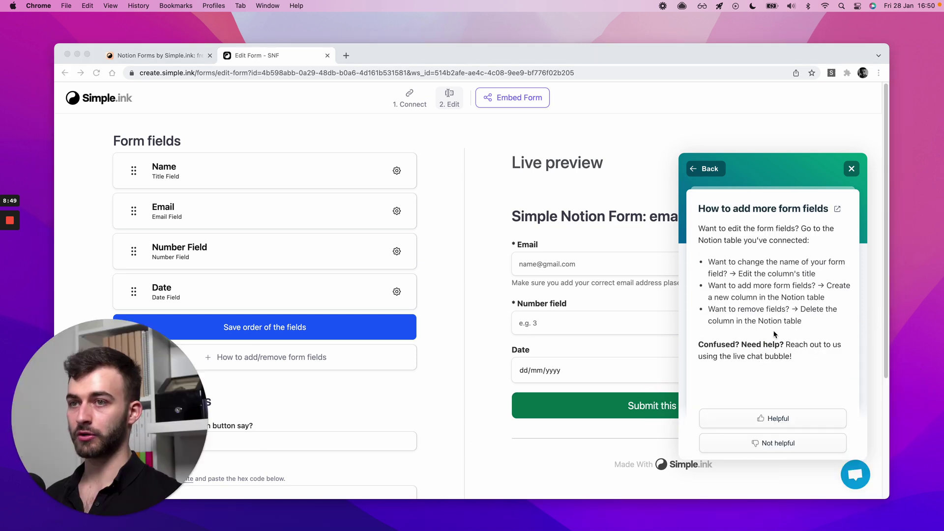
pyautogui.click(852, 168)
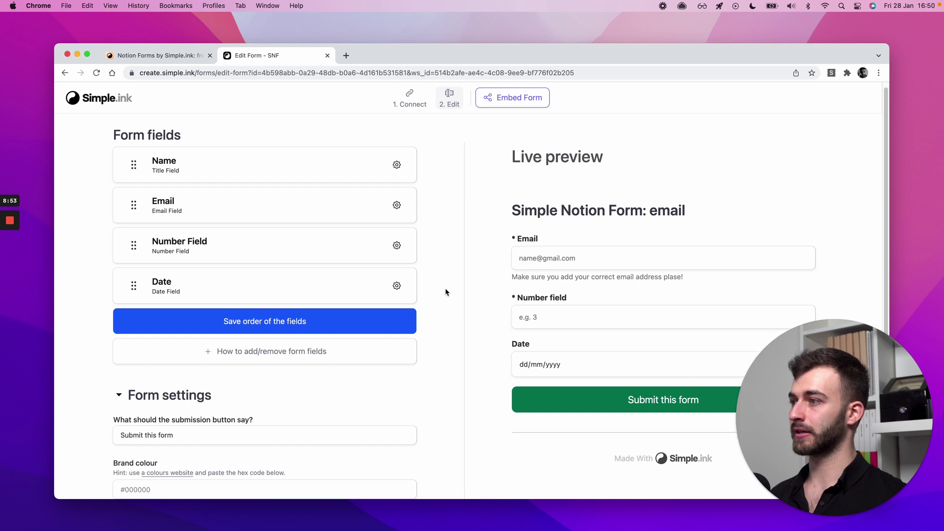
# - Save the field order with Number field above Date and scroll to Form settings
pyautogui.scroll(-1, 452, 222)
pyautogui.click(295, 315)
pyautogui.moveTo(135, 282)
pyautogui.mouseDown()
pyautogui.moveTo(134, 241)
pyautogui.moveTo(137, 282)
pyautogui.mouseUp()
pyautogui.scroll(-4, 497, 261)
pyautogui.scroll(5, 495, 260)
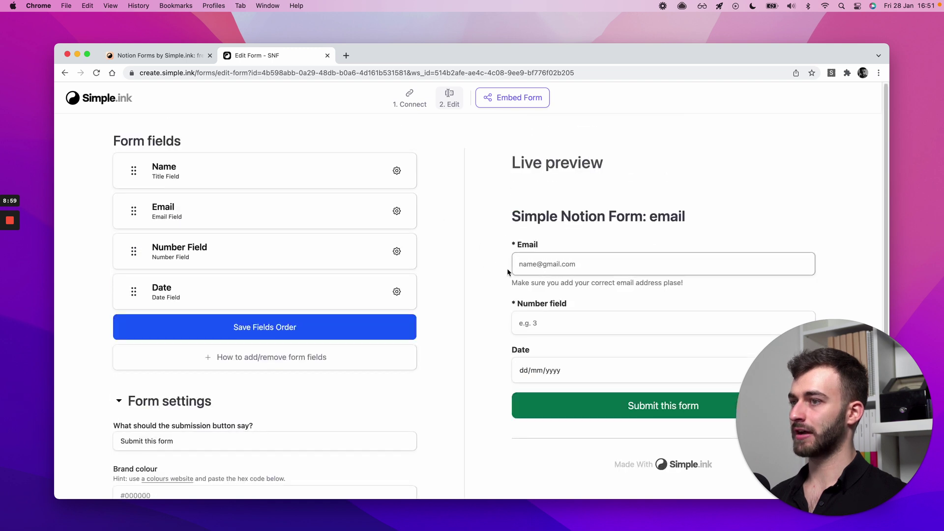
pyautogui.scroll(-5, 445, 256)
pyautogui.scroll(5, 451, 264)
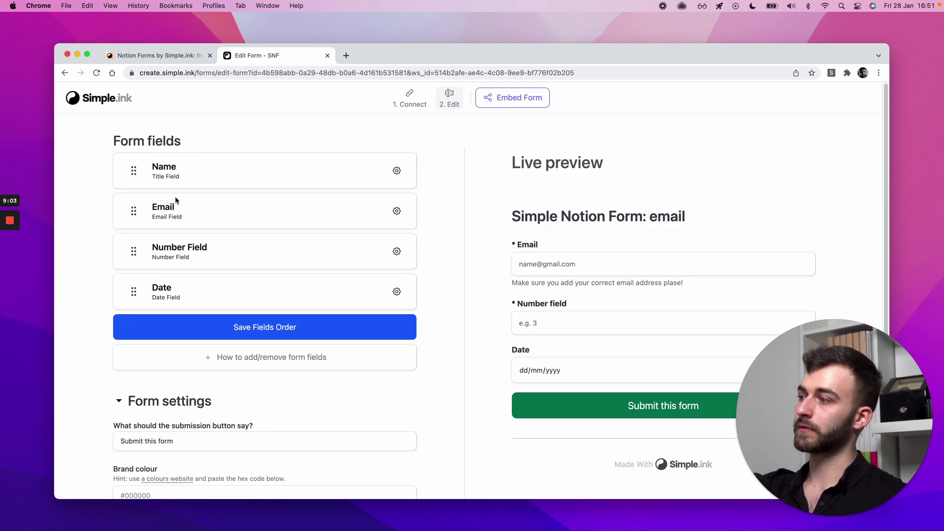
pyautogui.scroll(-4, 173, 205)
pyautogui.scroll(-1, 171, 308)
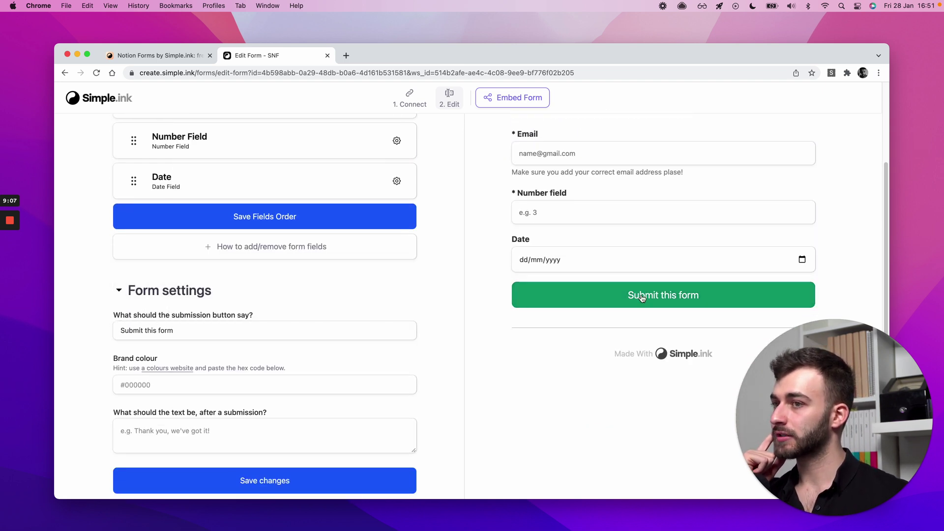
pyautogui.scroll(-1, 437, 335)
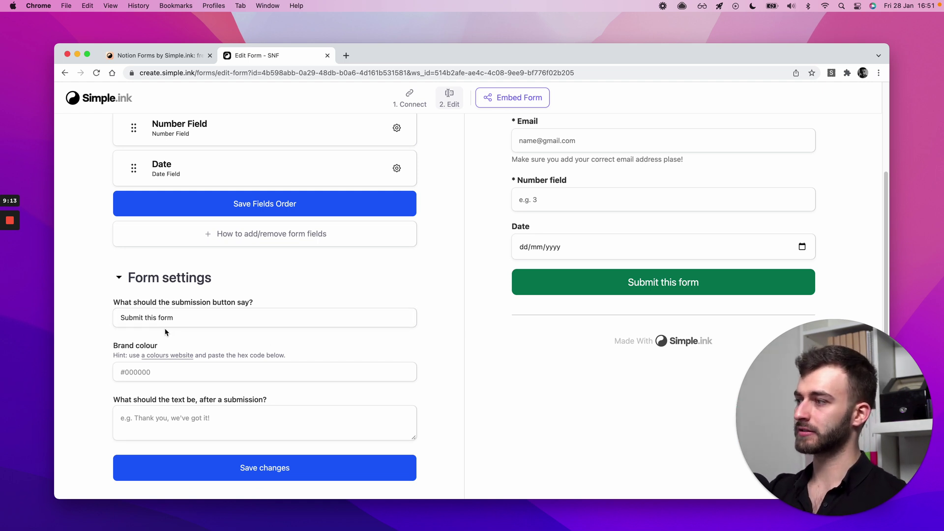
pyautogui.scroll(-3, 165, 332)
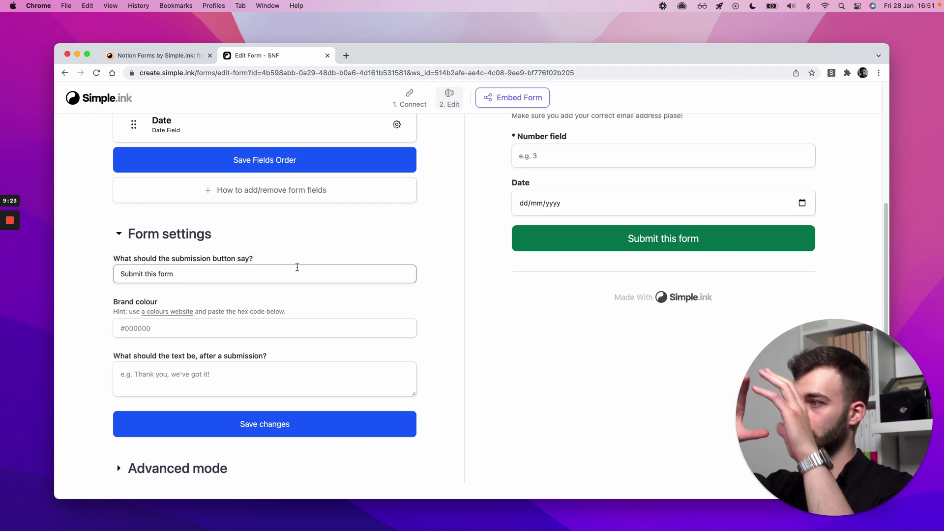
# - Review the 'Submit this form' button text and the add/remove form fields help
pyautogui.click(297, 268)
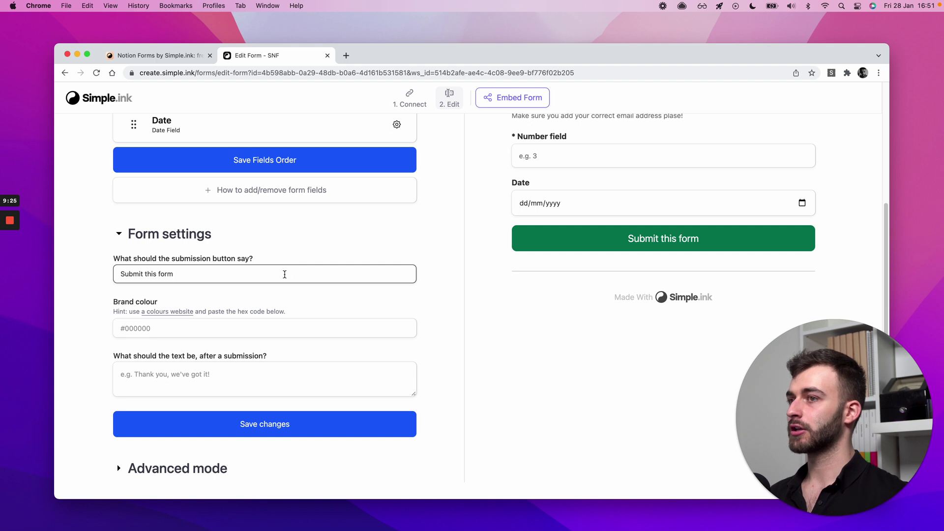
pyautogui.click(283, 189)
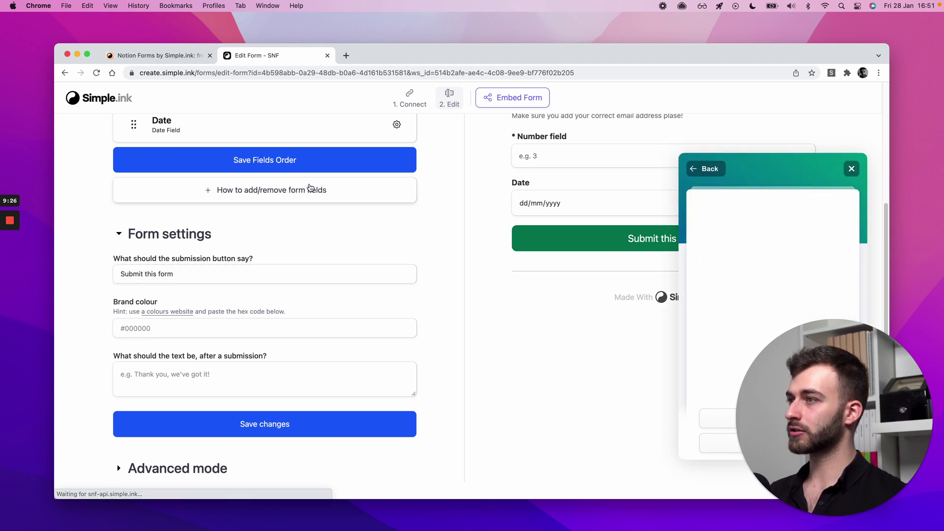
pyautogui.click(851, 169)
pyautogui.scroll(3, 343, 238)
pyautogui.scroll(-3, 317, 353)
pyautogui.click(245, 386)
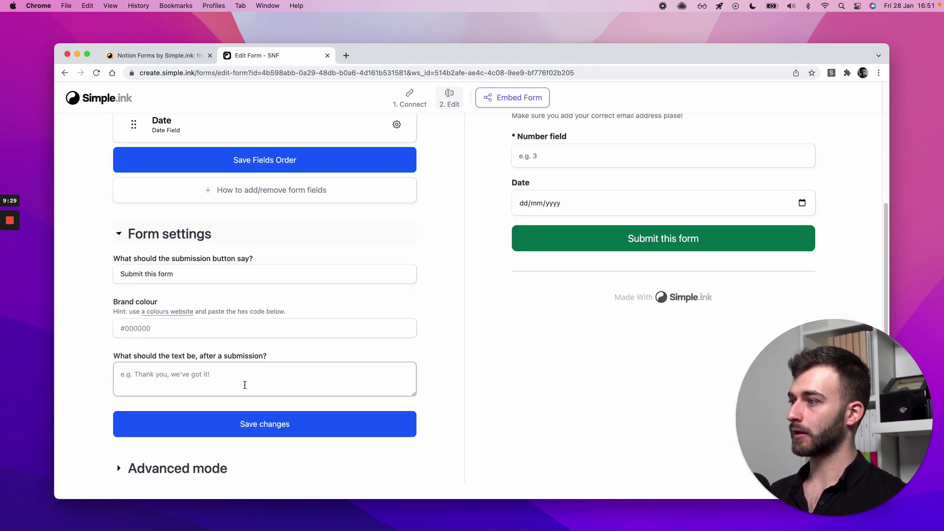
# - Copy Peter River blue #3498db from the Flat UI Palette v1 colours site
pyautogui.click(168, 313)
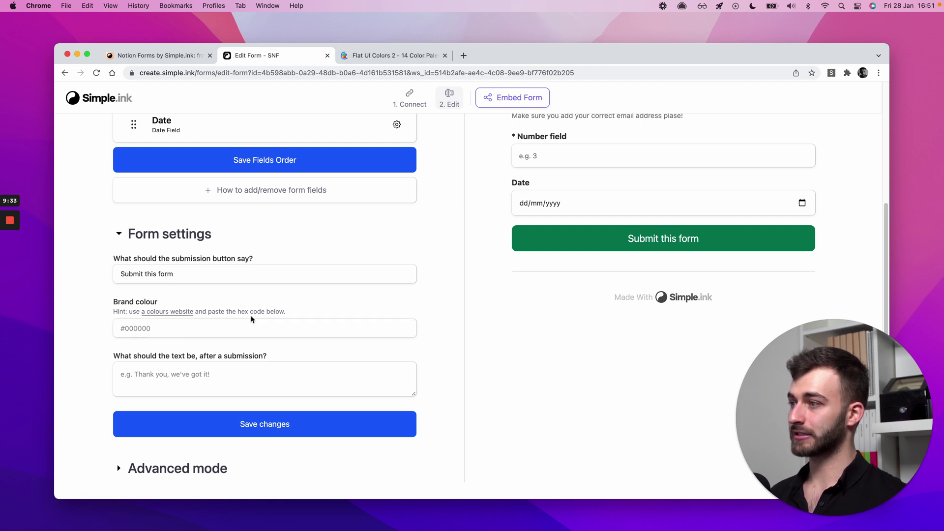
pyautogui.click(382, 55)
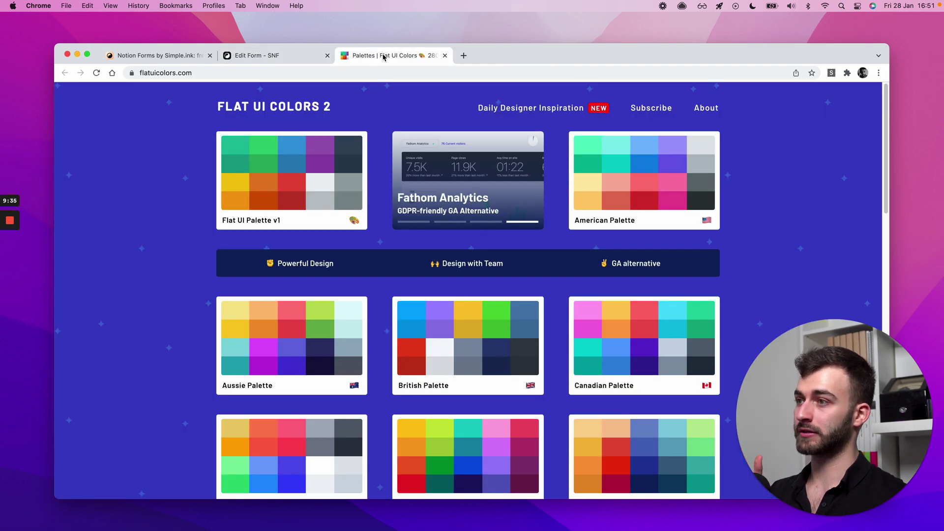
pyautogui.click(340, 210)
pyautogui.click(470, 153)
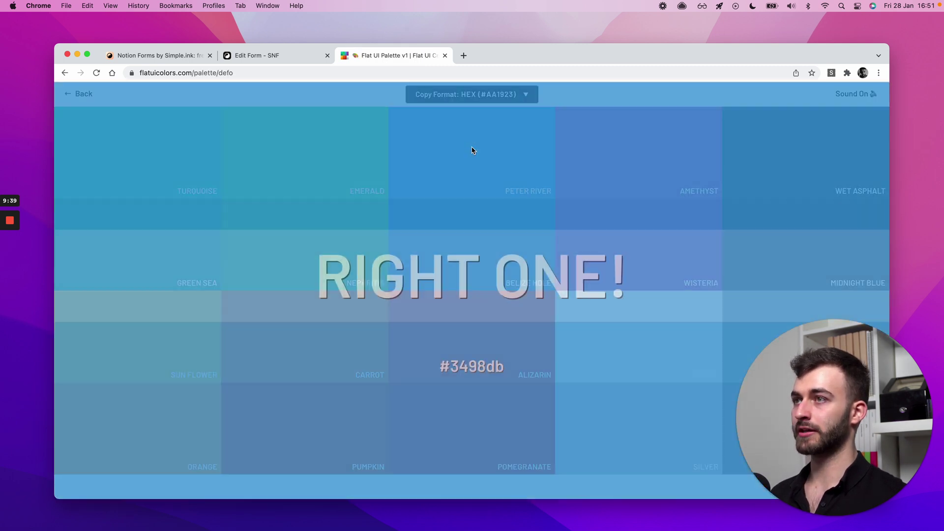
pyautogui.press('super+t')
pyautogui.press('super+v')
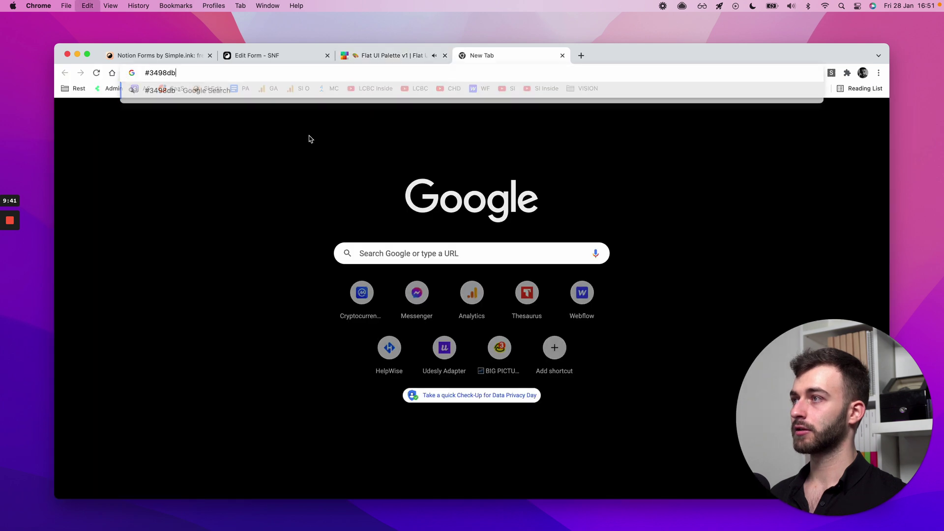
pyautogui.press('super+w')
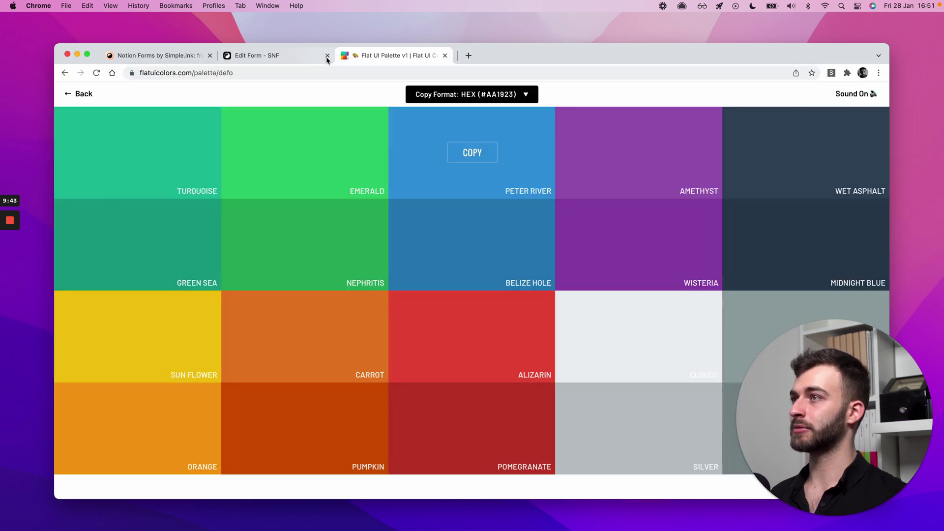
# - Paste #3498db into the Brand colour field and save it
pyautogui.click(297, 53)
pyautogui.click(173, 326)
pyautogui.press('super+v')
pyautogui.click(199, 430)
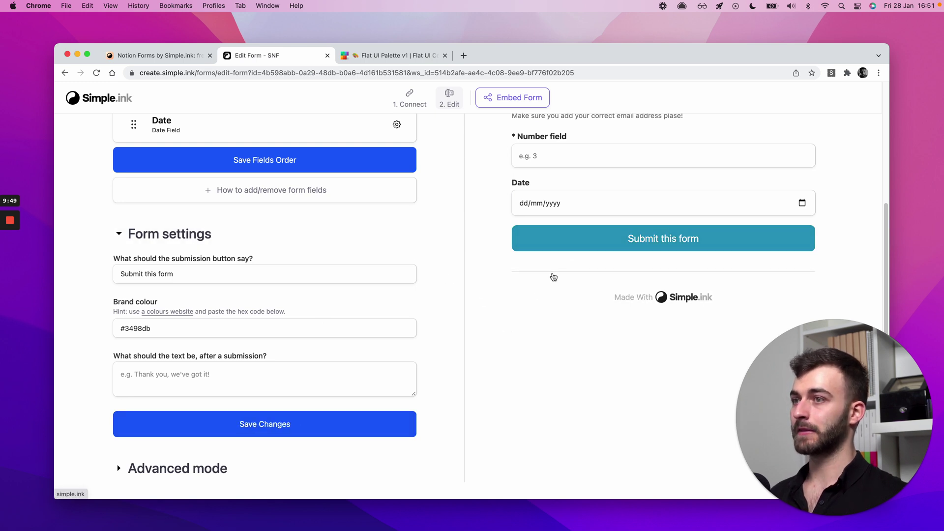
# - Try Carrot orange #e67e22 as the brand colour and save it
pyautogui.hotkey('ctrl', 'Tab')
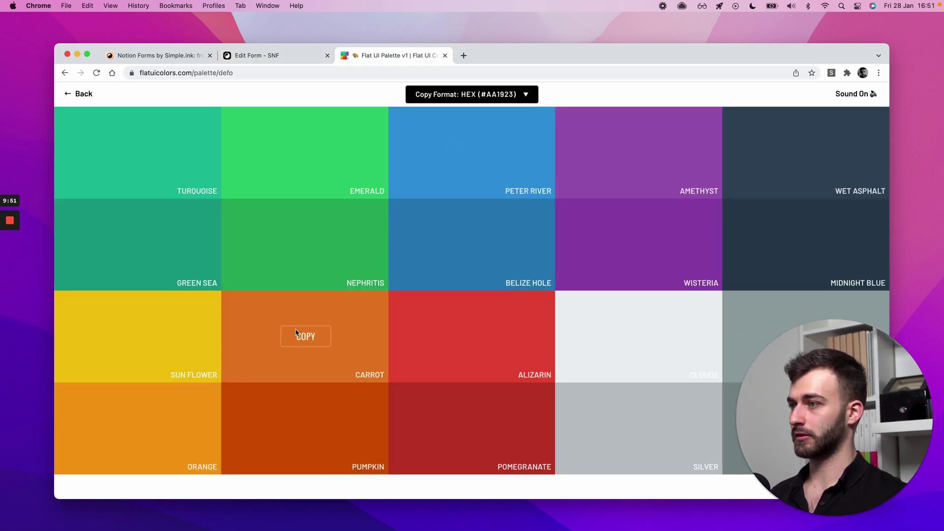
pyautogui.click(296, 332)
pyautogui.hotkey('ctrl', 'shift', 'Tab')
pyautogui.press('super+a')
pyautogui.press('super+v')
pyautogui.click(209, 424)
# - Clear the brand colour and save, restoring the default green button
pyautogui.click(341, 326)
pyautogui.press('super+a')
pyautogui.press('BackSpace')
pyautogui.click(338, 415)
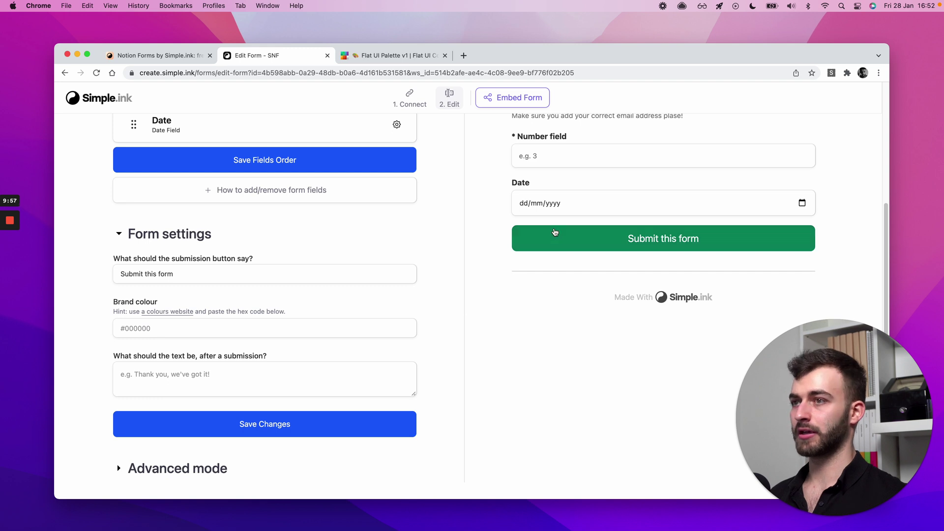
# - Glance at the Simple.ink homepage, then collapse Form settings and expand Advanced mode
pyautogui.click(526, 298)
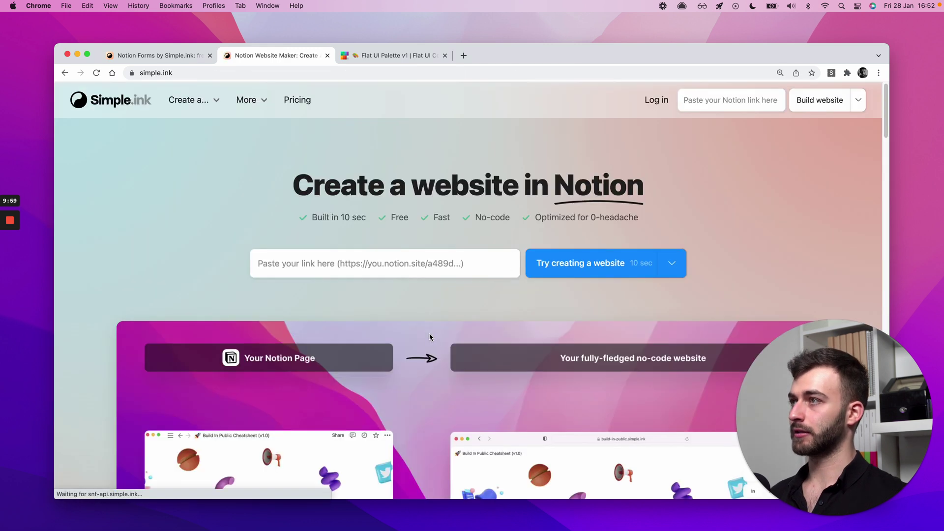
pyautogui.scroll(-3, 394, 267)
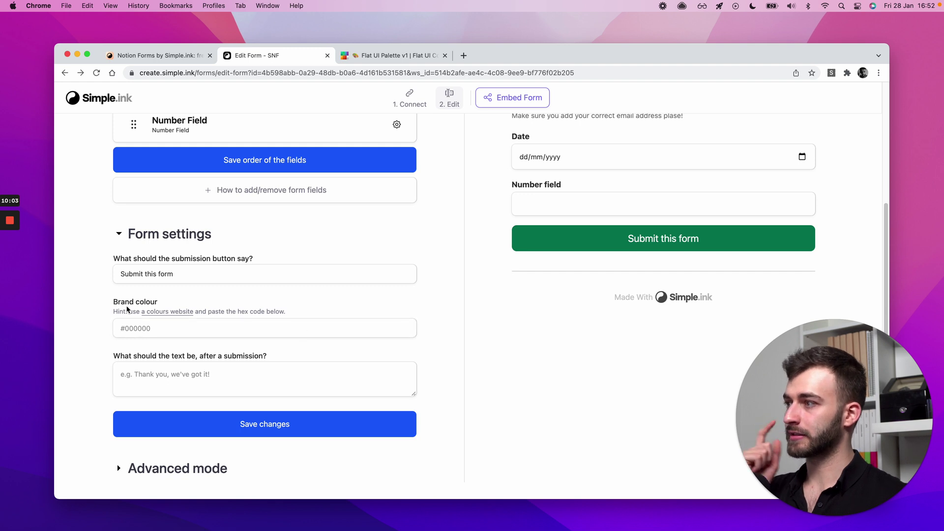
pyautogui.click(102, 318)
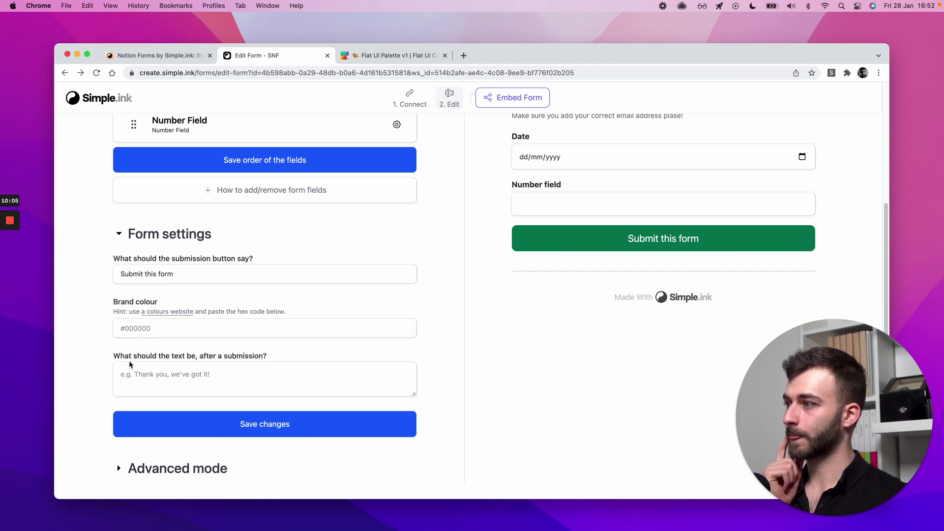
pyautogui.click(201, 362)
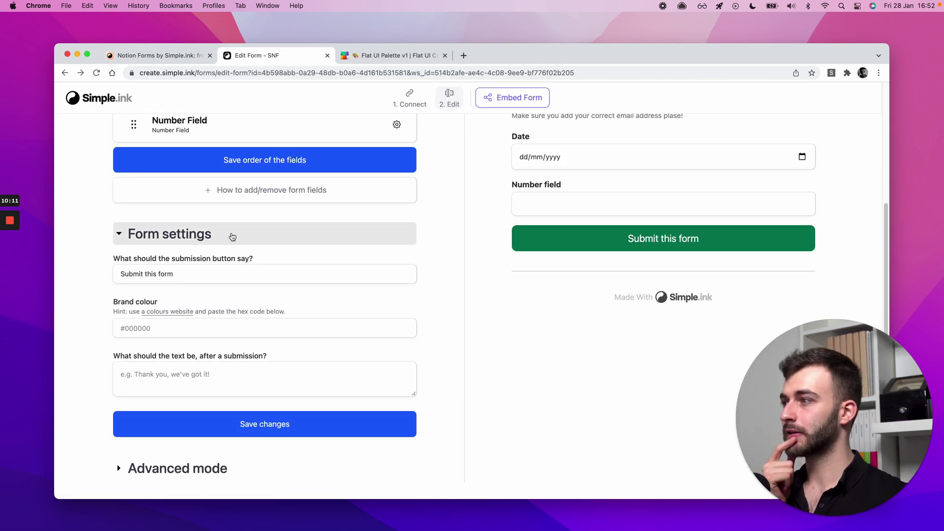
pyautogui.click(197, 234)
pyautogui.click(148, 424)
pyautogui.scroll(-6, 95, 306)
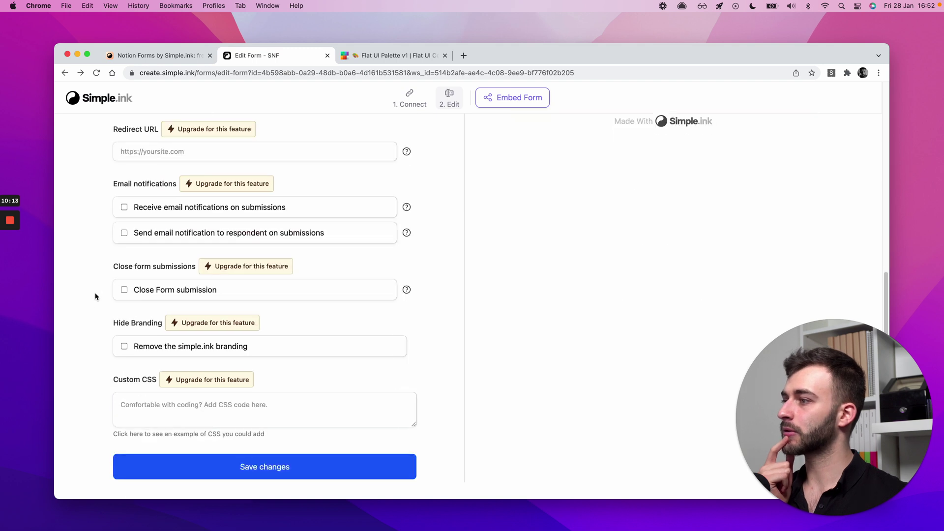
pyautogui.scroll(2, 107, 260)
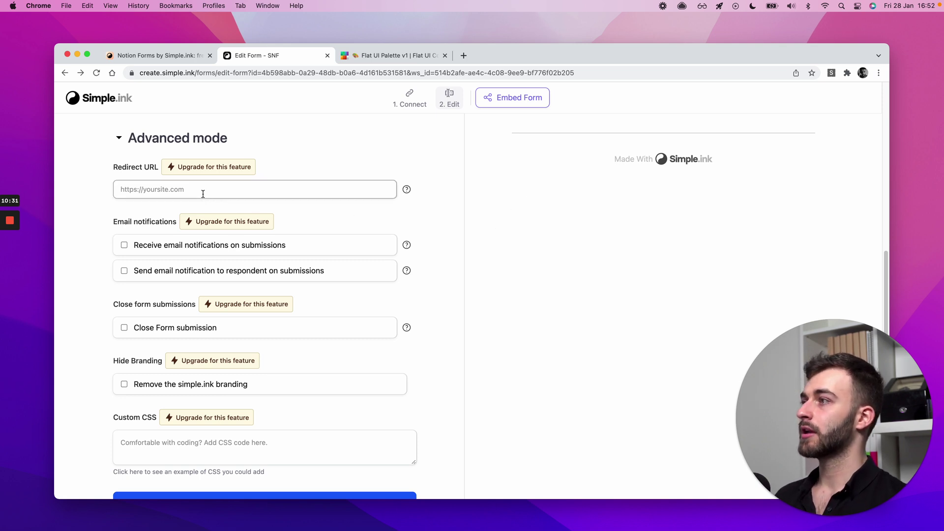
# - Review the email notifications and Simple.ink branding options in Advanced mode
pyautogui.click(148, 245)
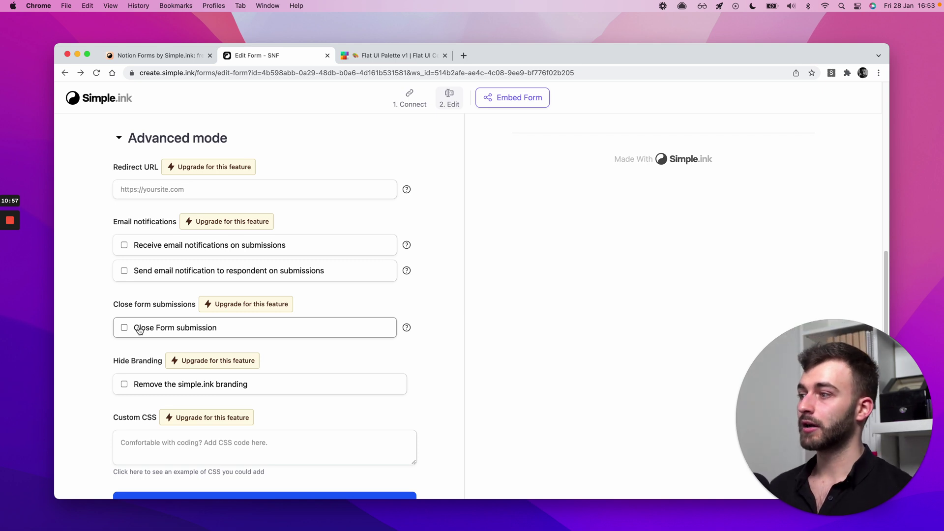
pyautogui.scroll(2, 711, 206)
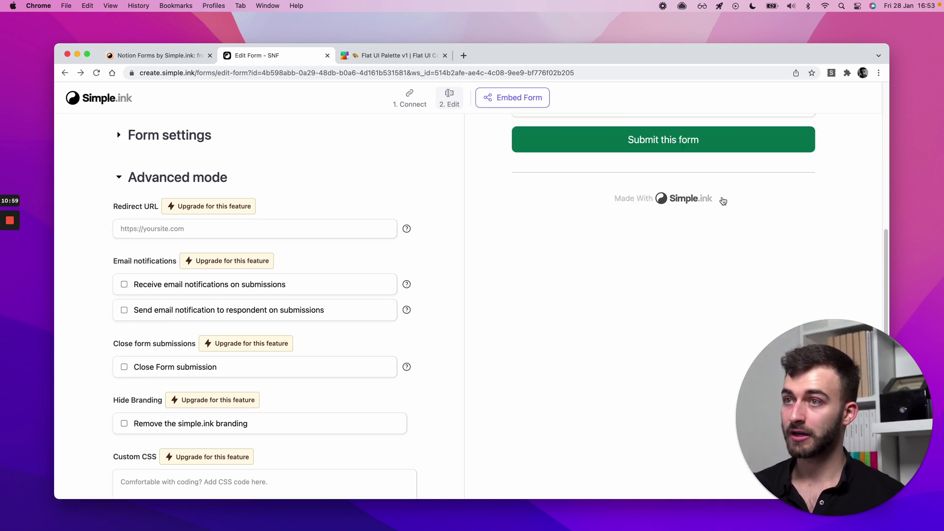
pyautogui.scroll(3, 640, 205)
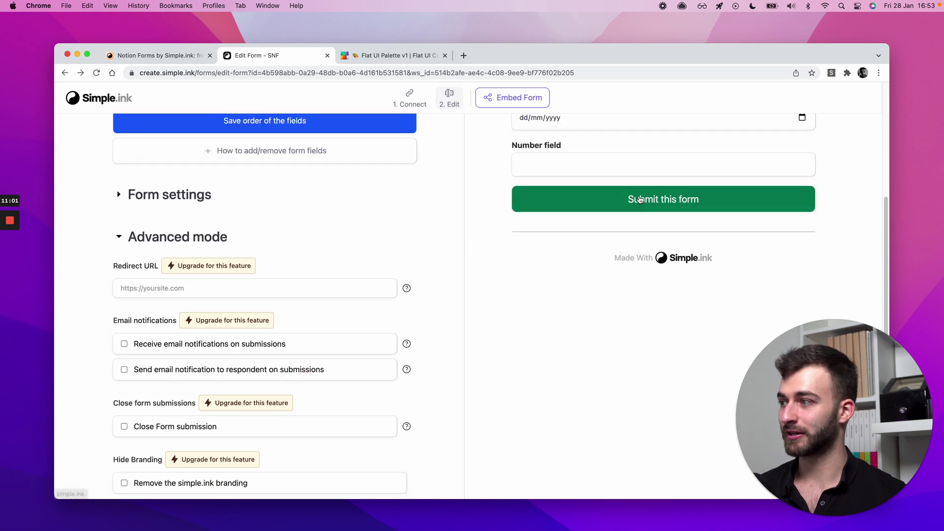
pyautogui.rightClick(688, 257)
pyautogui.click(713, 263)
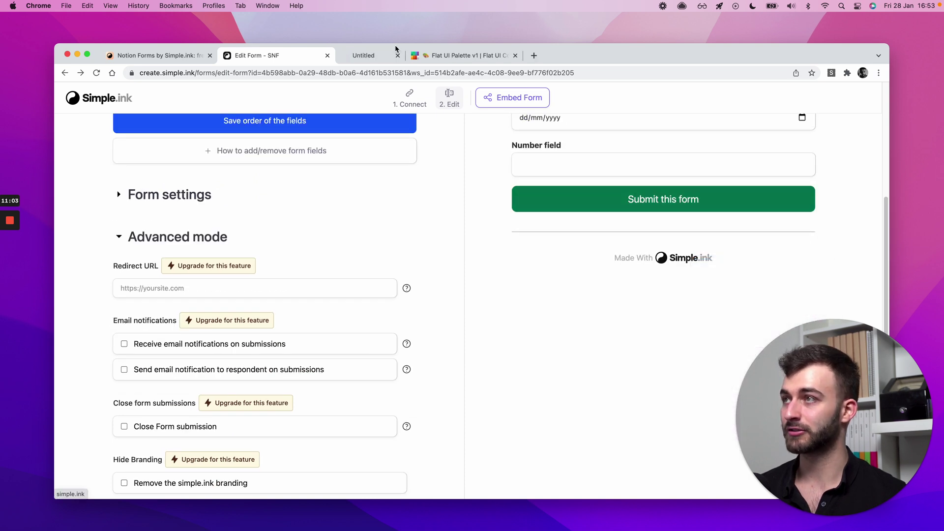
pyautogui.click(397, 53)
pyautogui.press('super+w')
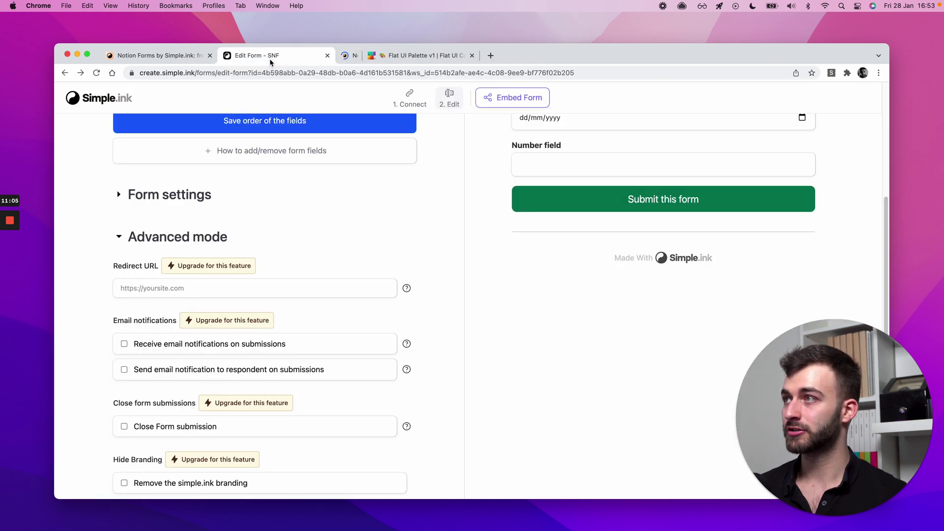
# - Inspect the Custom CSS box and collapse the Advanced mode section
pyautogui.scroll(-3, 537, 292)
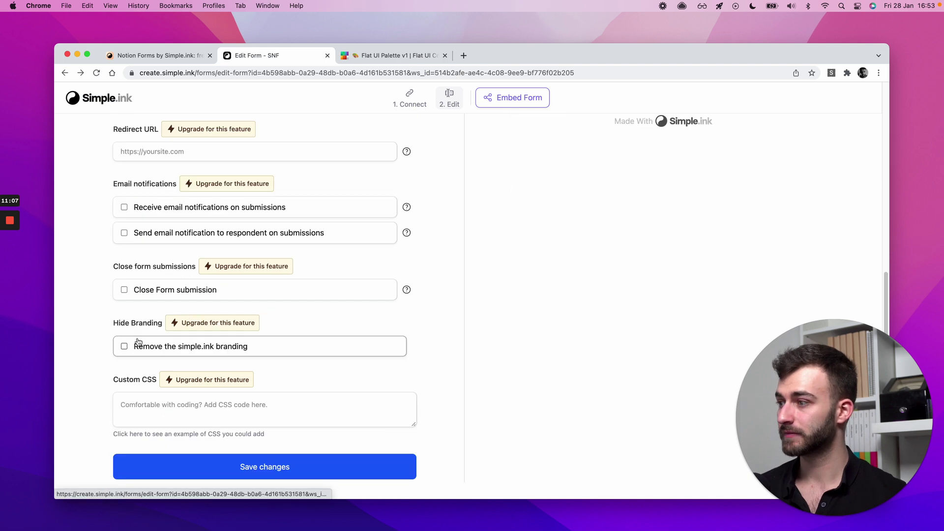
pyautogui.click(156, 408)
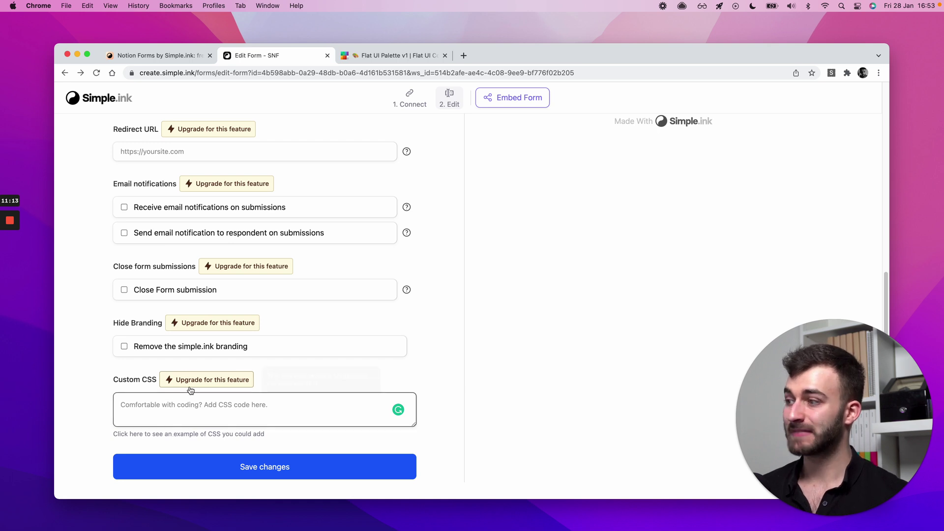
pyautogui.scroll(7, 116, 365)
pyautogui.click(171, 452)
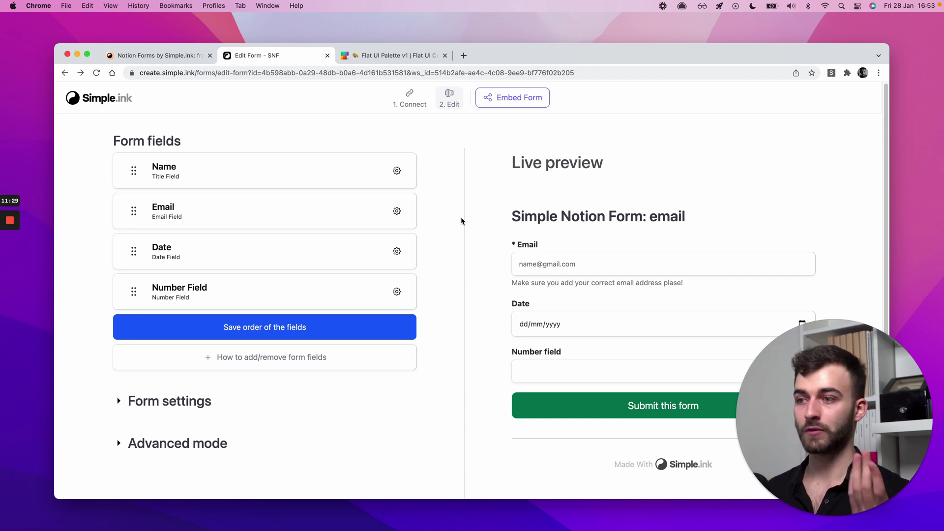
pyautogui.click(205, 444)
pyautogui.scroll(-7, 247, 347)
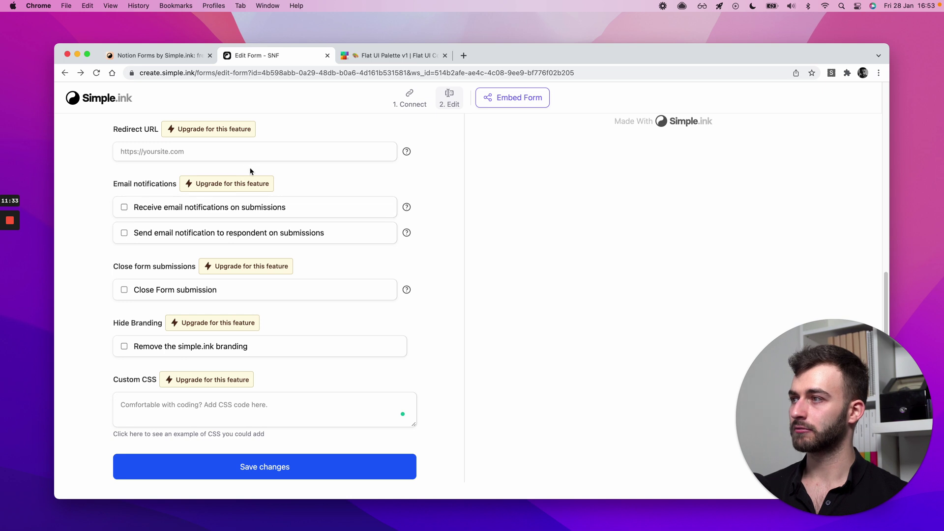
pyautogui.scroll(1, 241, 180)
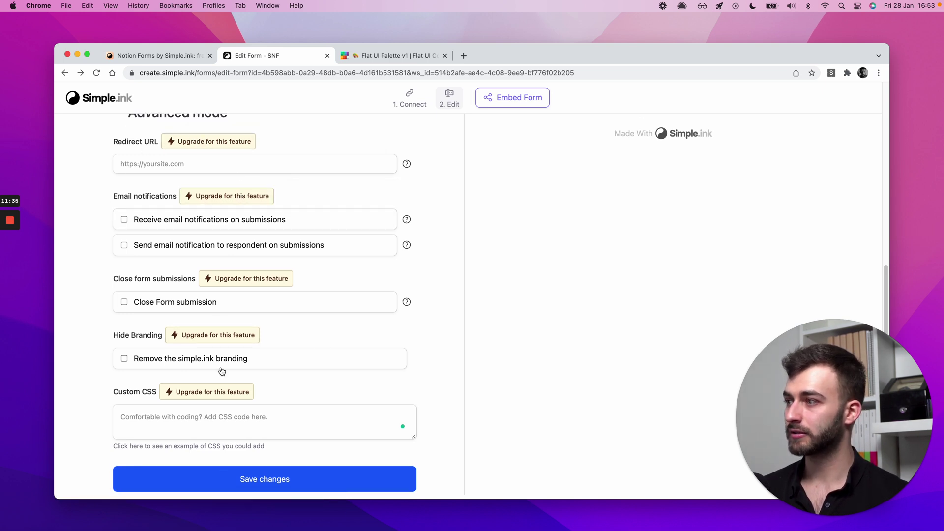
pyautogui.scroll(5, 243, 302)
pyautogui.click(189, 327)
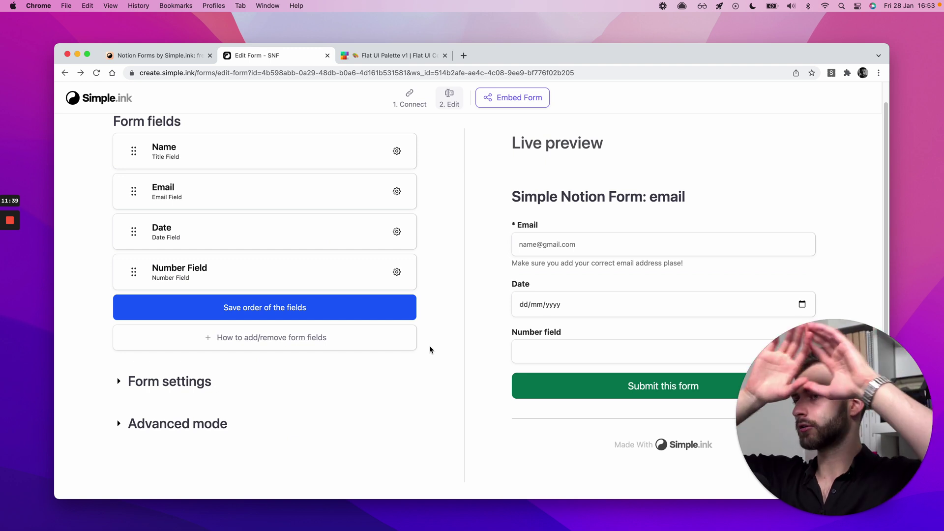
pyautogui.scroll(1, 431, 349)
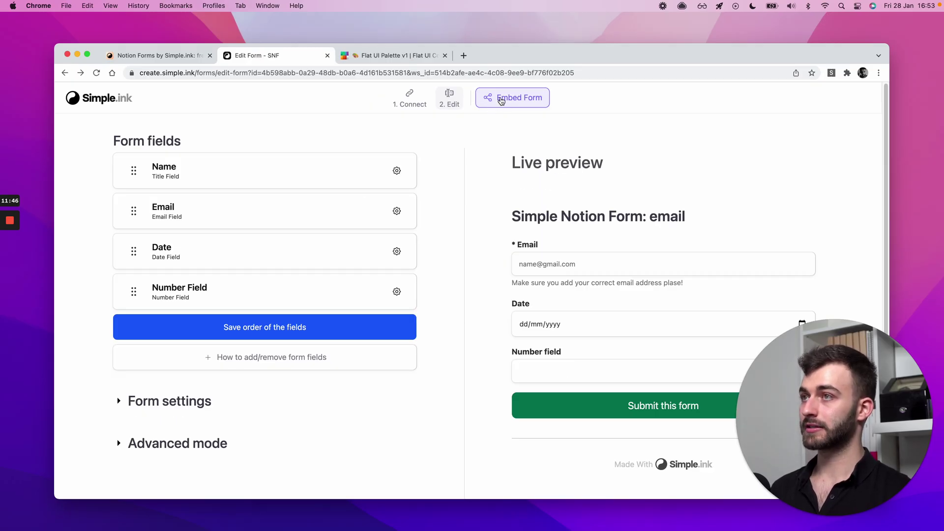
pyautogui.click(501, 101)
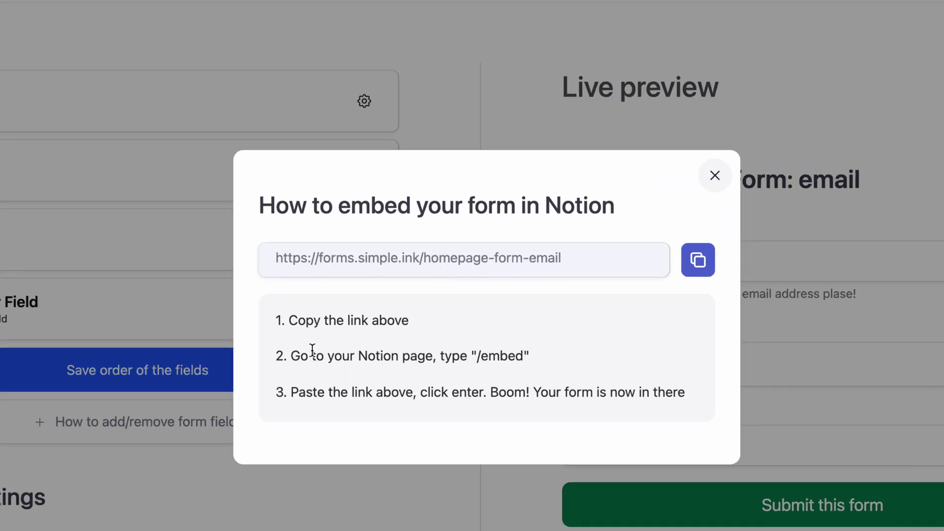
pyautogui.click(693, 263)
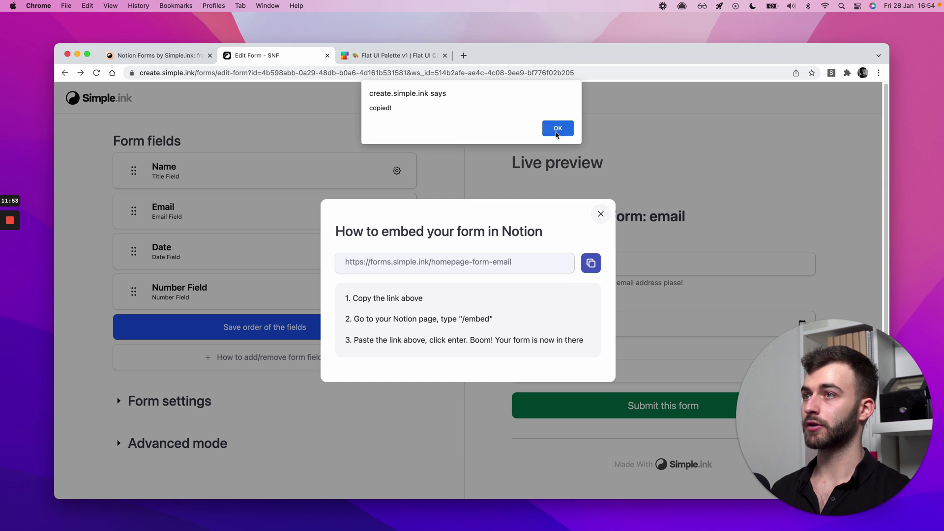
# - Back in Notion, insert an Embed block at the bottom of the page via /embed
pyautogui.click(558, 129)
pyautogui.press('super+Tab')
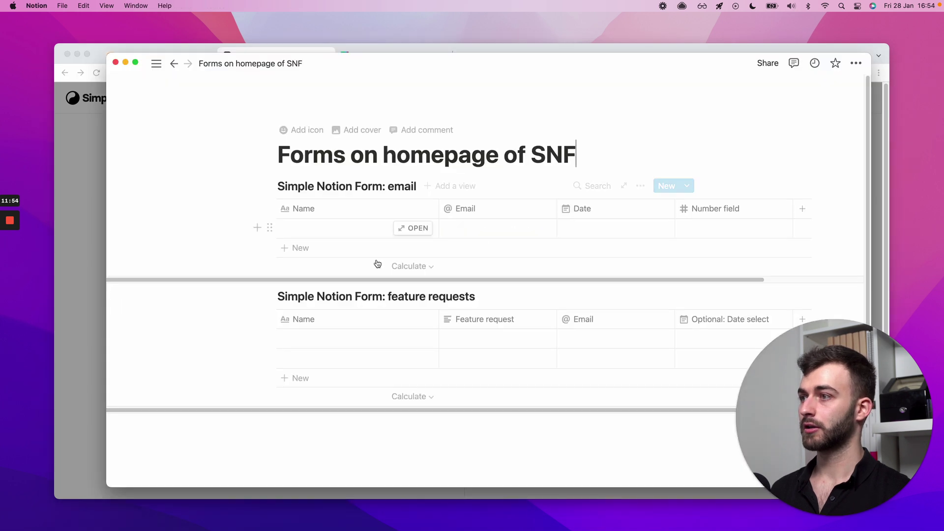
pyautogui.click(354, 422)
pyautogui.scroll(-5, 354, 433)
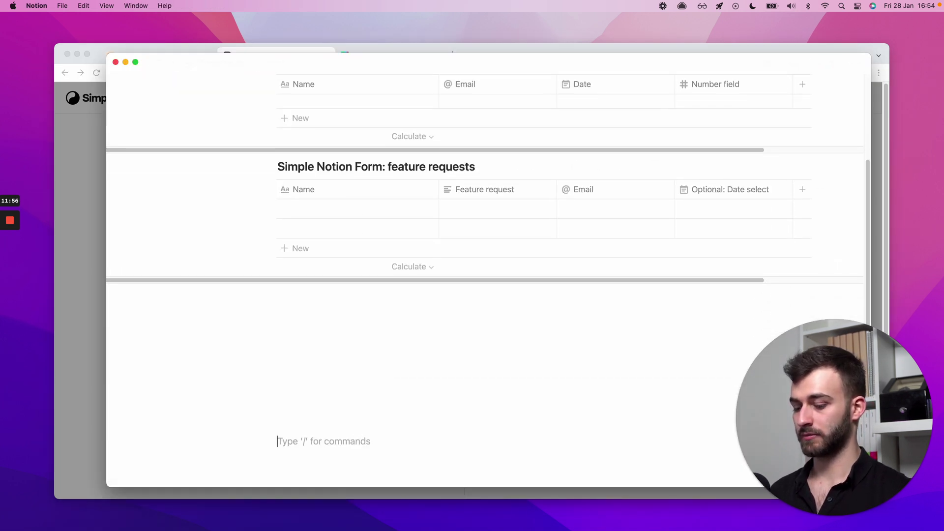
pyautogui.write('/e,b')
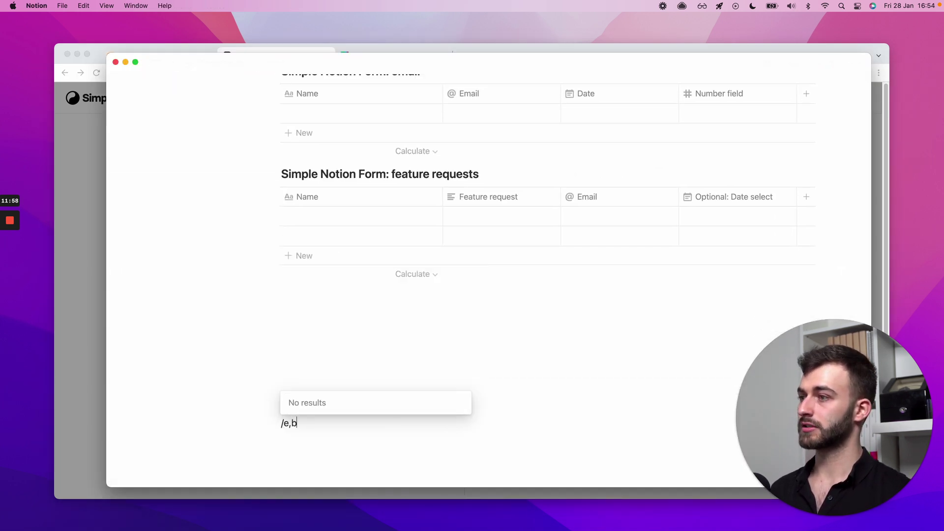
pyautogui.press('BackSpace')
pyautogui.press('BackSpace')
pyautogui.write('mb')
pyautogui.press('Return')
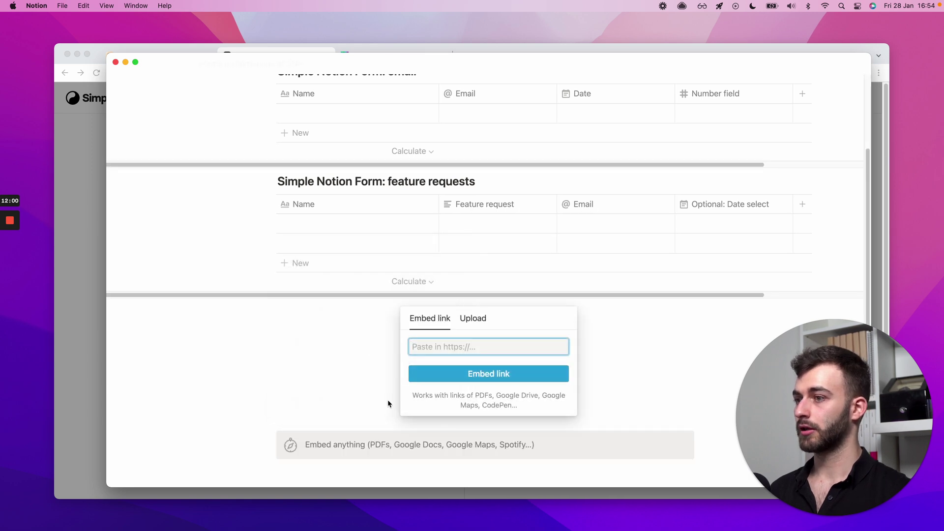
# - Paste the forms.simple.ink form link into the embed and embed it
pyautogui.rightClick(431, 351)
pyautogui.click(432, 362)
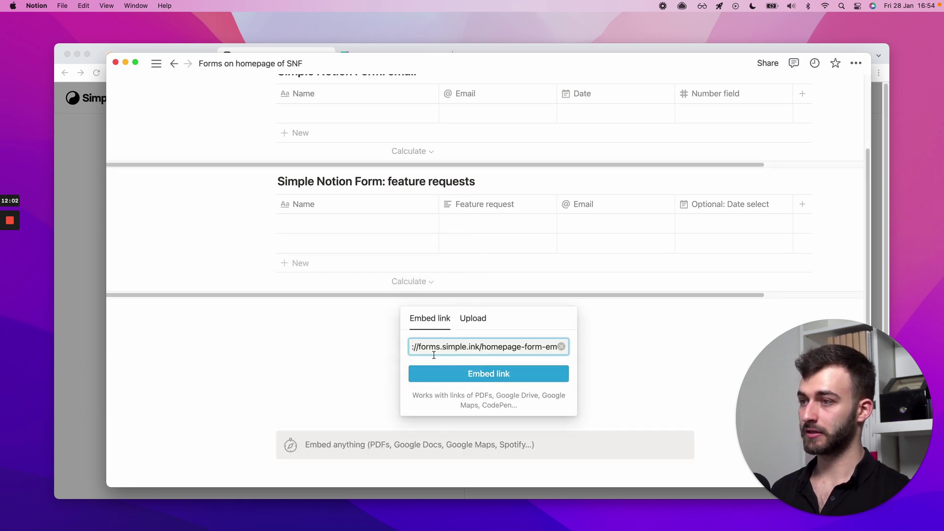
pyautogui.click(562, 347)
pyautogui.rightClick(423, 350)
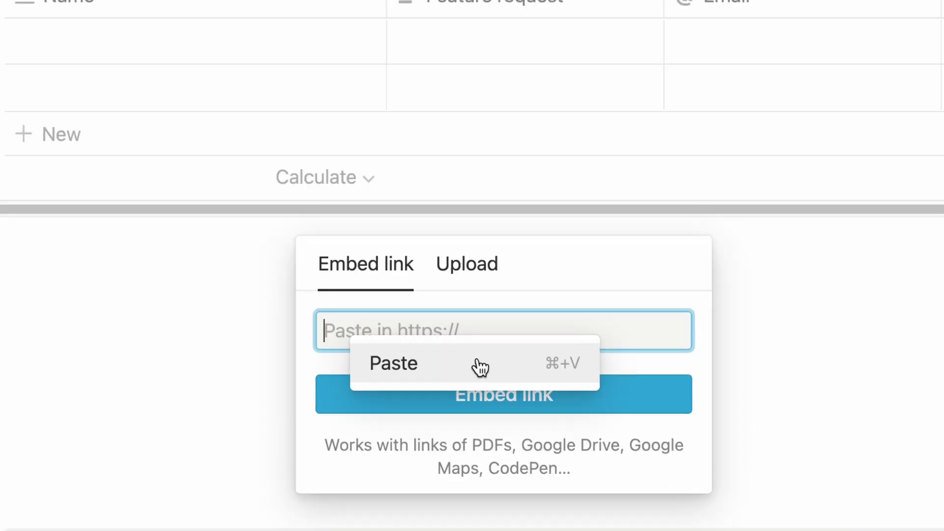
pyautogui.click(480, 367)
pyautogui.click(468, 394)
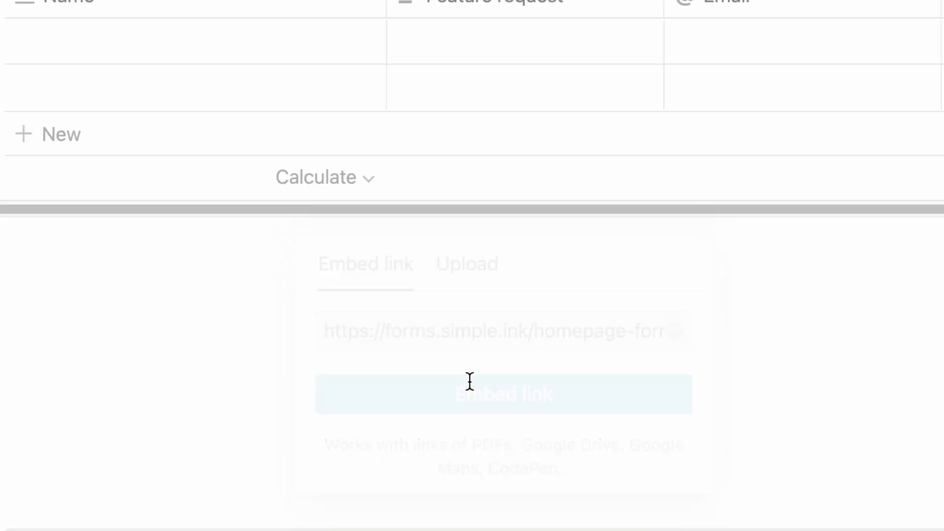
# - Resize the embedded form frame wider and taller
pyautogui.scroll(-5, 470, 374)
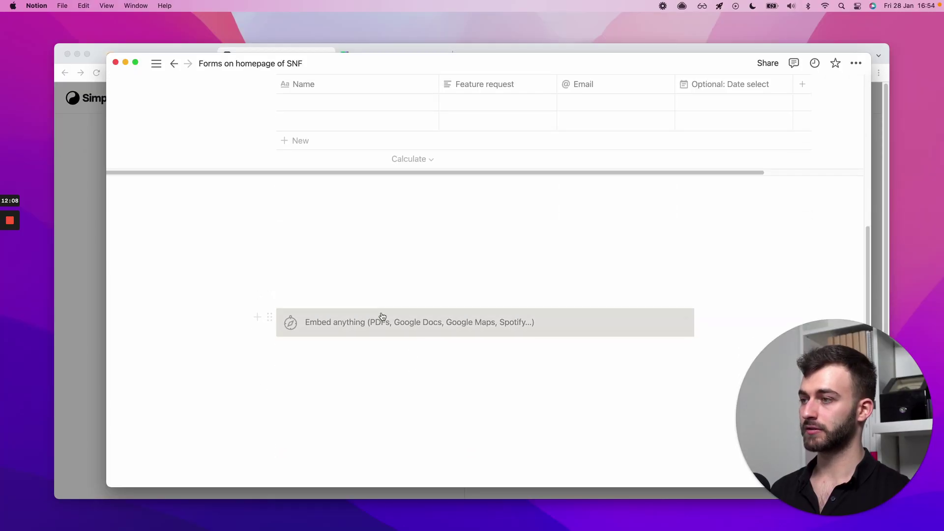
pyautogui.scroll(-4, 369, 306)
pyautogui.moveTo(601, 294); pyautogui.dragTo(678, 294)
pyautogui.moveTo(490, 384); pyautogui.dragTo(489, 464)
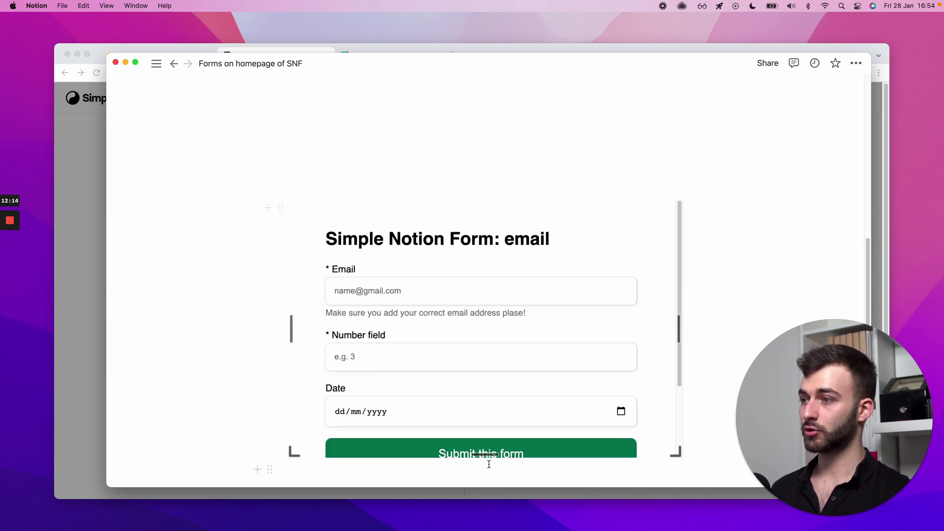
pyautogui.scroll(-3, 495, 436)
pyautogui.moveTo(477, 341); pyautogui.dragTo(481, 392)
# - Close Simple.ink's embedding instructions, then test-submit the empty form twice, dismissing the required-fields warnings
pyautogui.press('super+Tab')
pyautogui.click(601, 213)
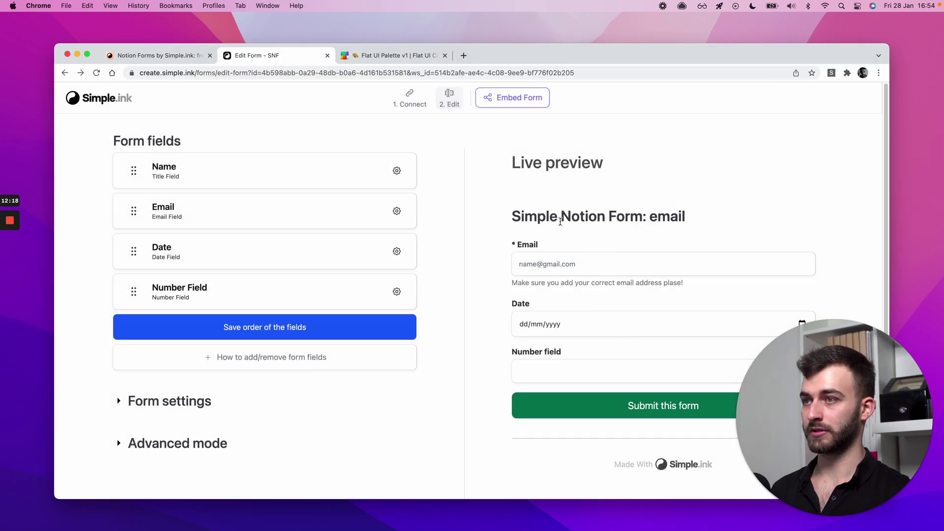
pyautogui.press('super+Tab')
pyautogui.scroll(1, 394, 305)
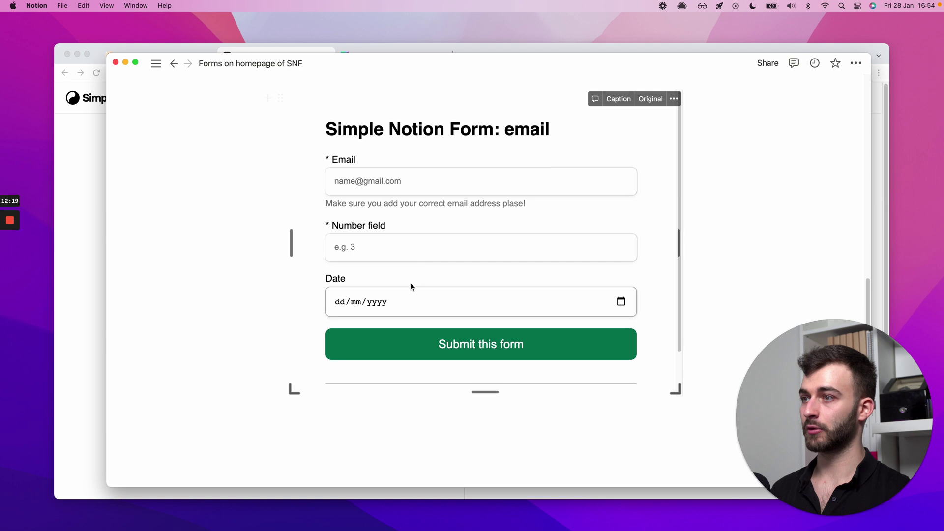
pyautogui.click(422, 346)
pyautogui.click(580, 183)
pyautogui.click(497, 347)
pyautogui.click(582, 183)
pyautogui.press('super+Tab')
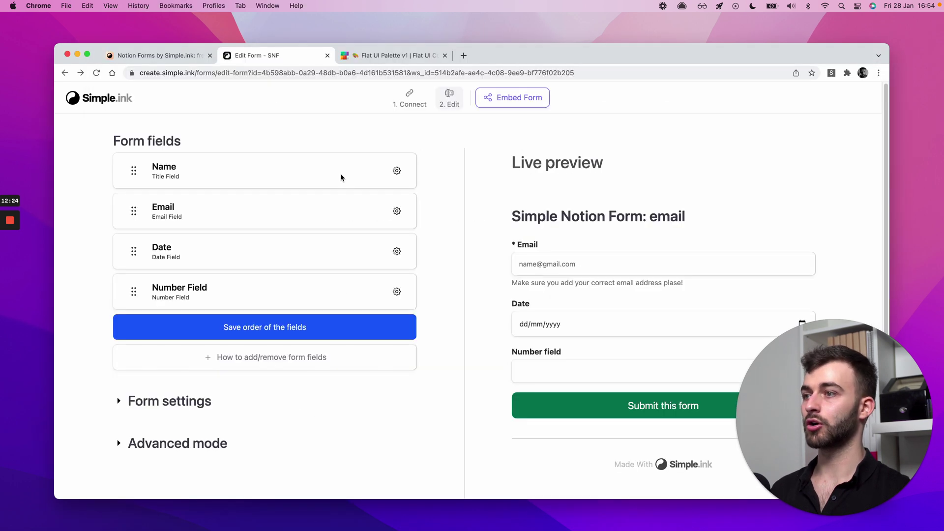
# - Submit a test entry through the embedded form with an email address and Number field 2
pyautogui.press('super+Tab')
pyautogui.click(408, 199)
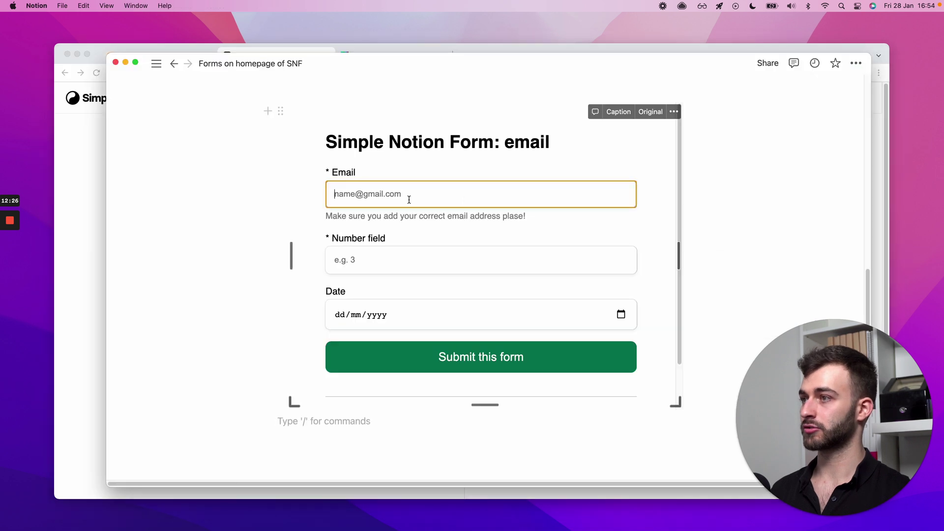
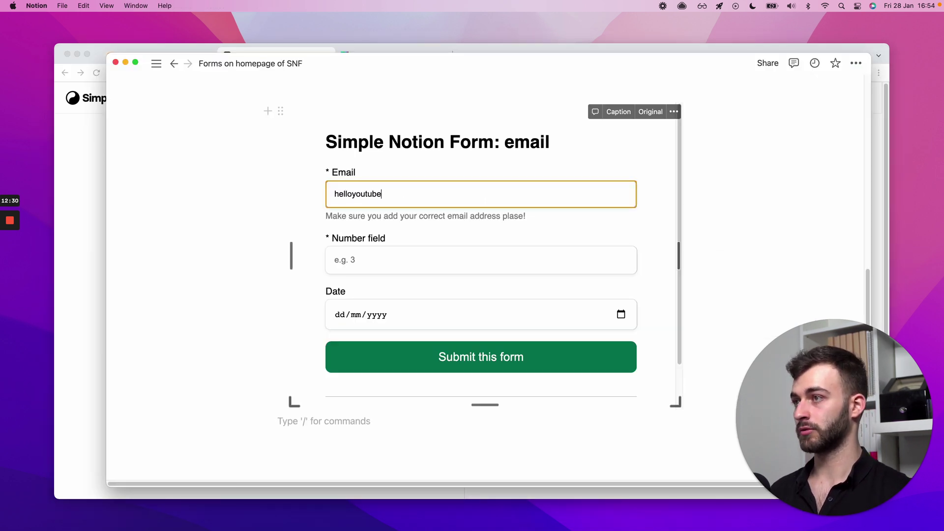
pyautogui.press('Tab')
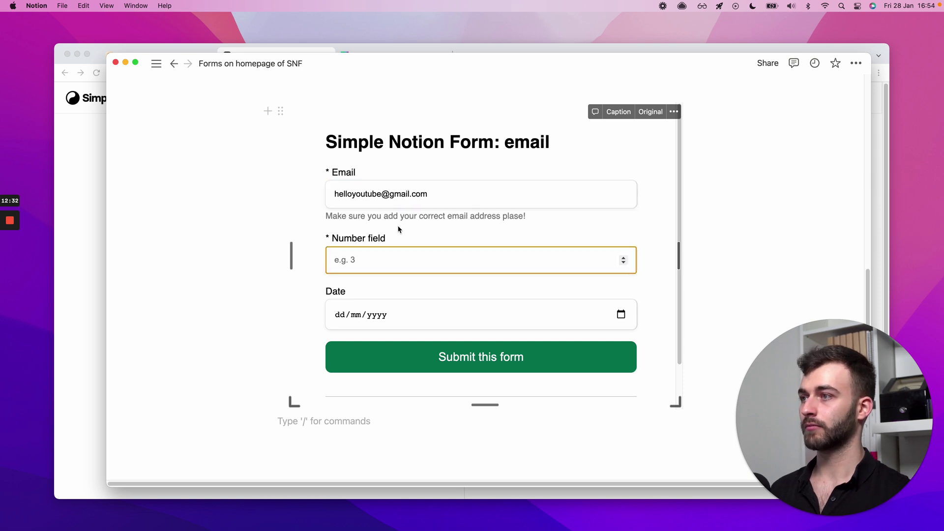
pyautogui.write('2')
pyautogui.click(418, 346)
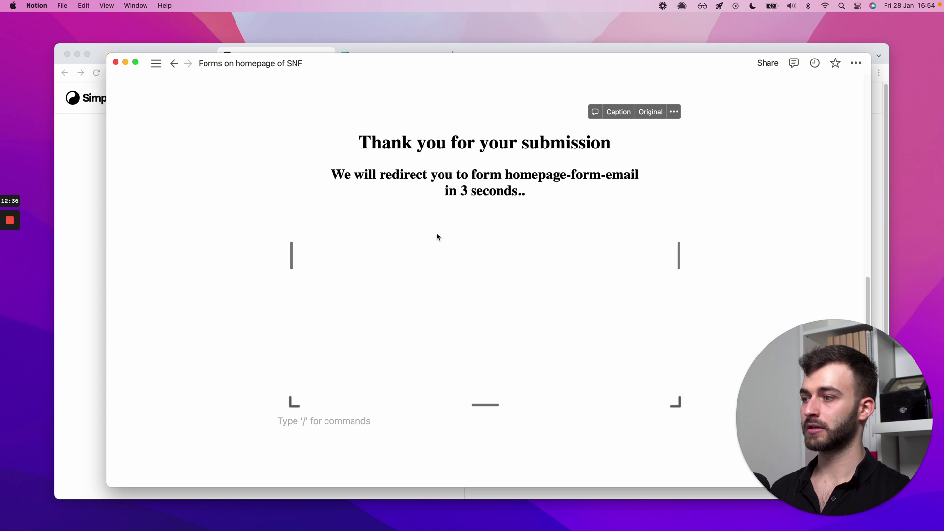
pyautogui.scroll(10, 729, 215)
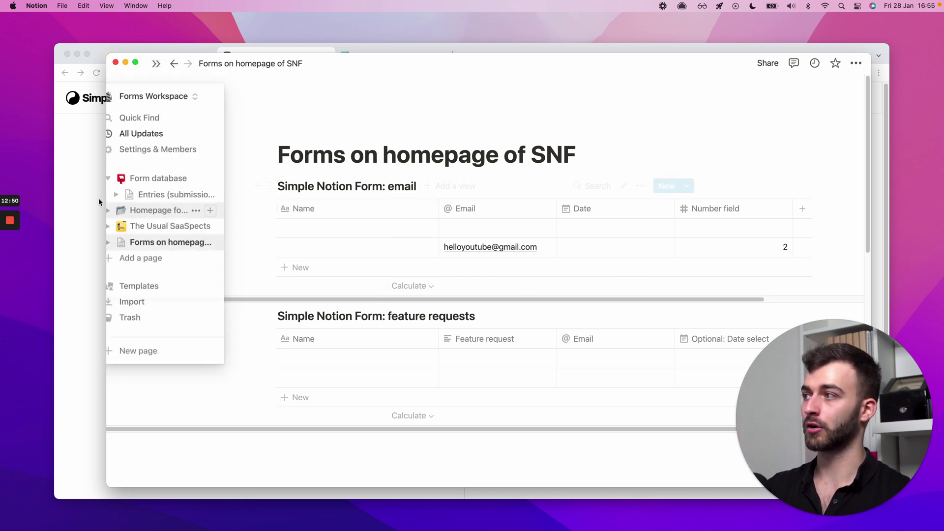
# - Bring Chrome forward and open the Notion Forms by Simple.ink tab
pyautogui.click(97, 199)
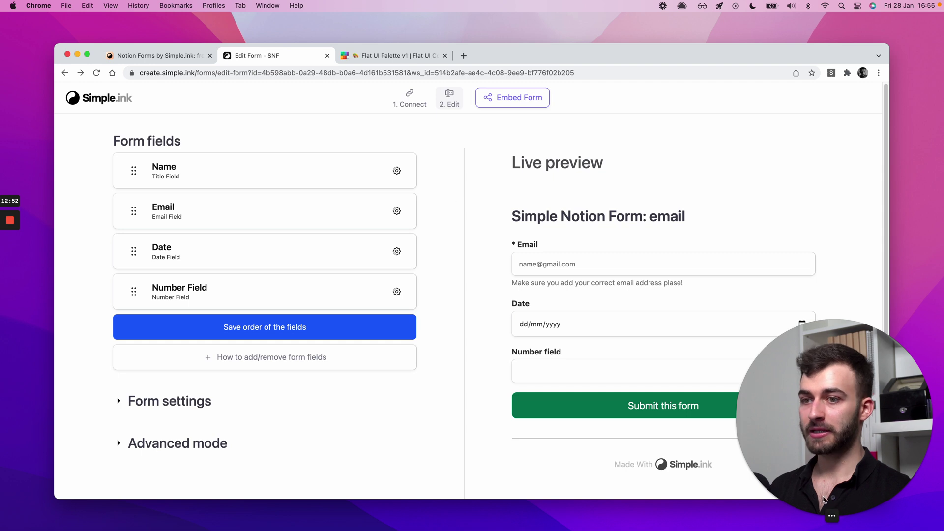
pyautogui.moveTo(825, 505)
pyautogui.moveTo(825, 505); pyautogui.dragTo(103, 497)
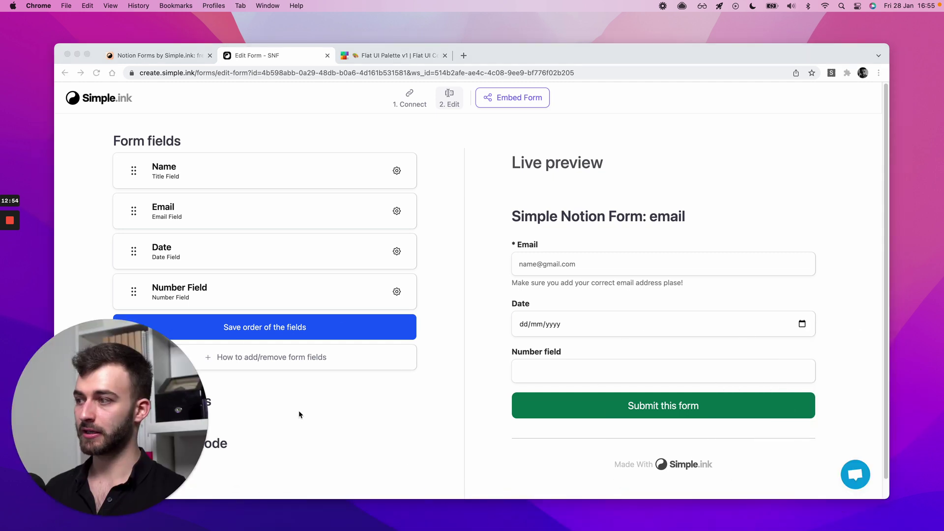
pyautogui.click(158, 55)
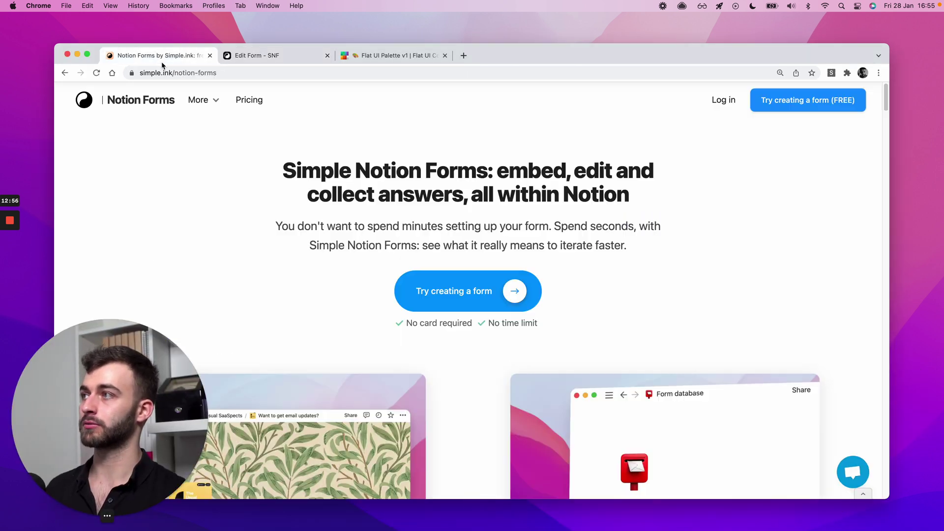
pyautogui.moveTo(203, 100)
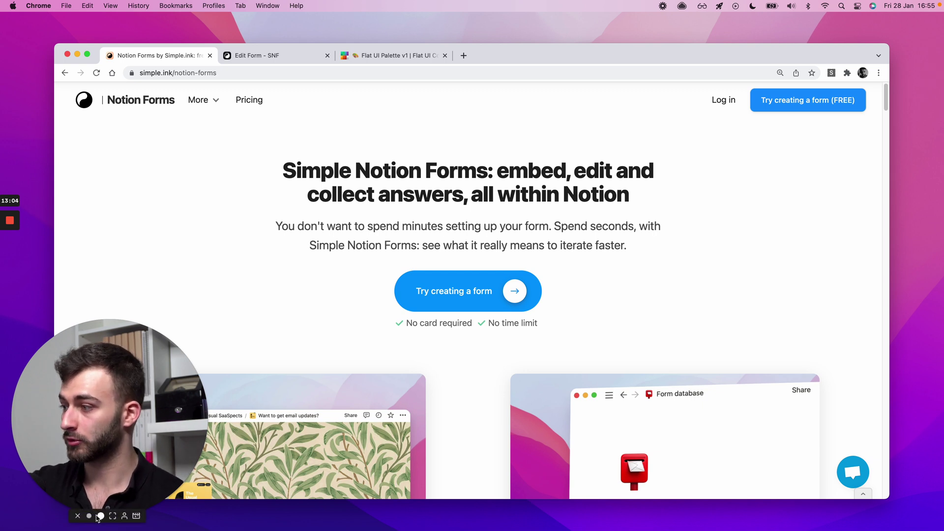
# - Scroll the Notion Forms landing page down to the live demo and back up
pyautogui.click(88, 513)
pyautogui.moveTo(83, 477); pyautogui.dragTo(905, 480)
pyautogui.click(617, 317)
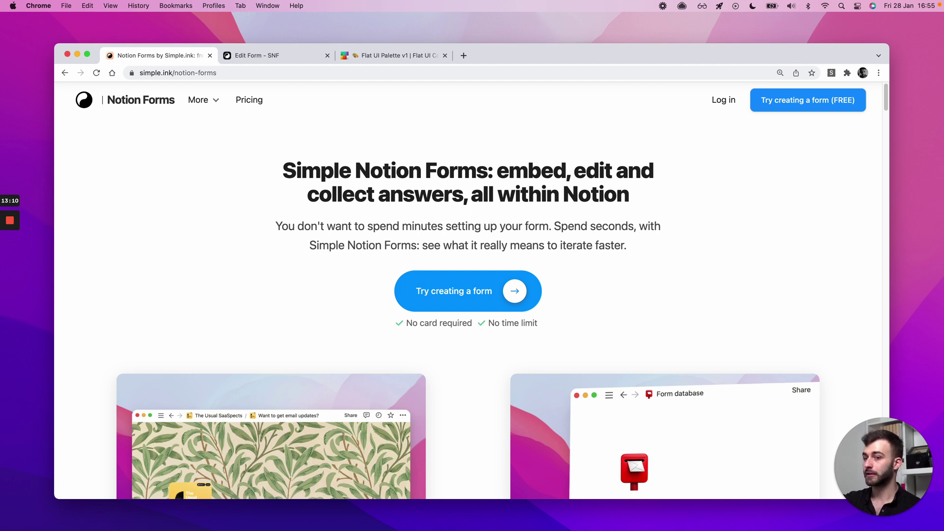
pyautogui.click(876, 517)
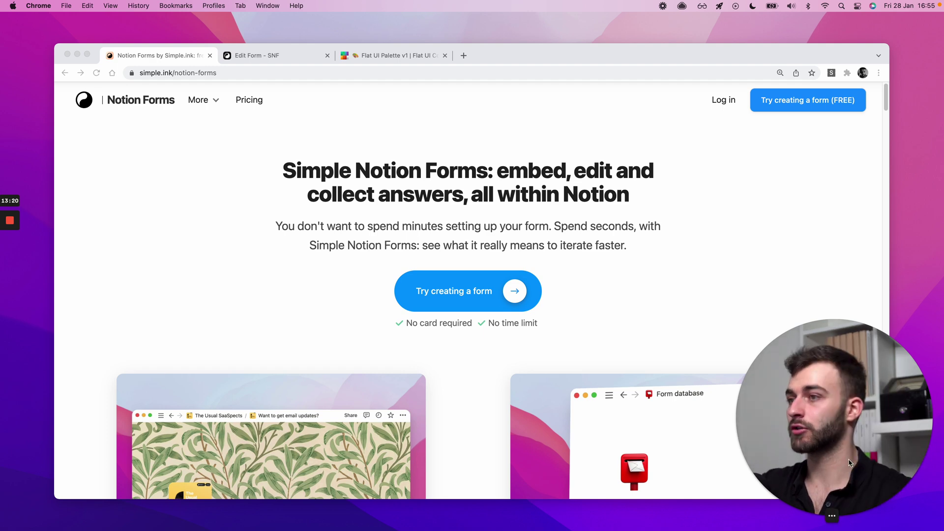
pyautogui.click(719, 311)
pyautogui.scroll(-15, 719, 311)
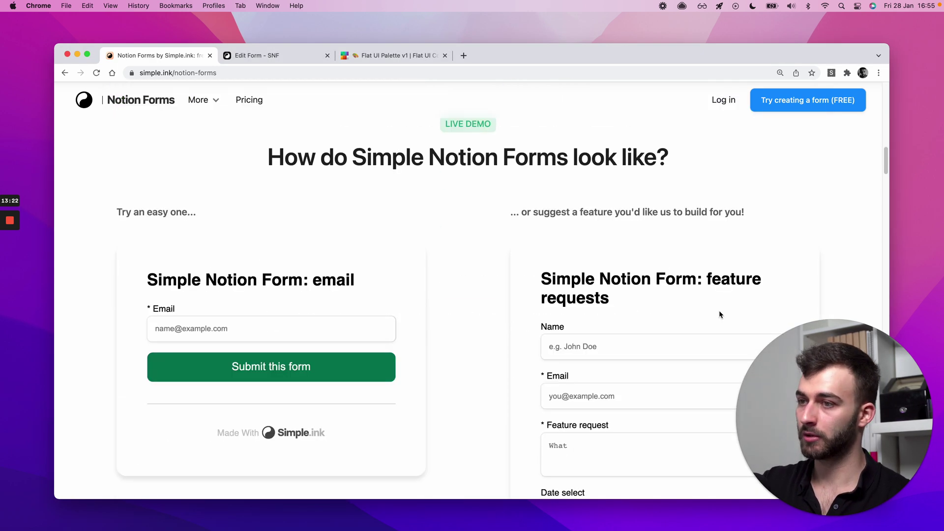
pyautogui.scroll(-3, 719, 315)
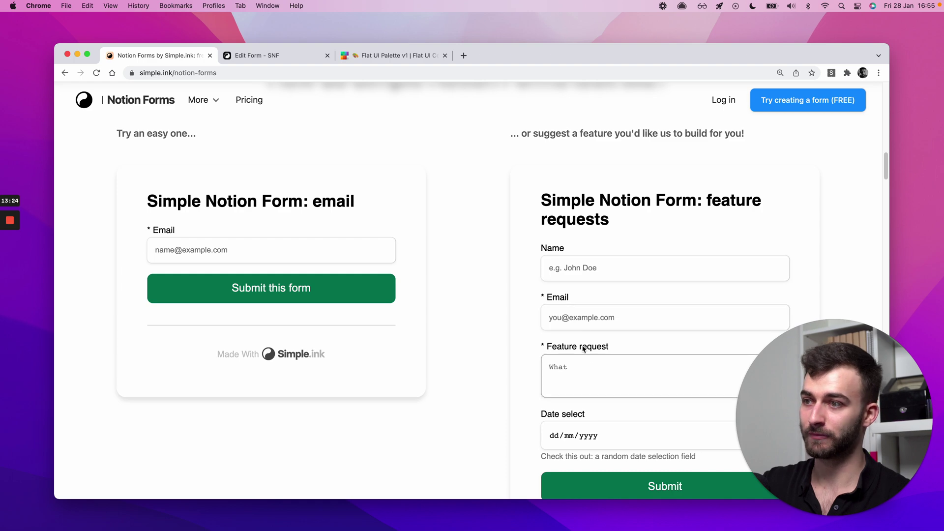
pyautogui.scroll(15, 593, 374)
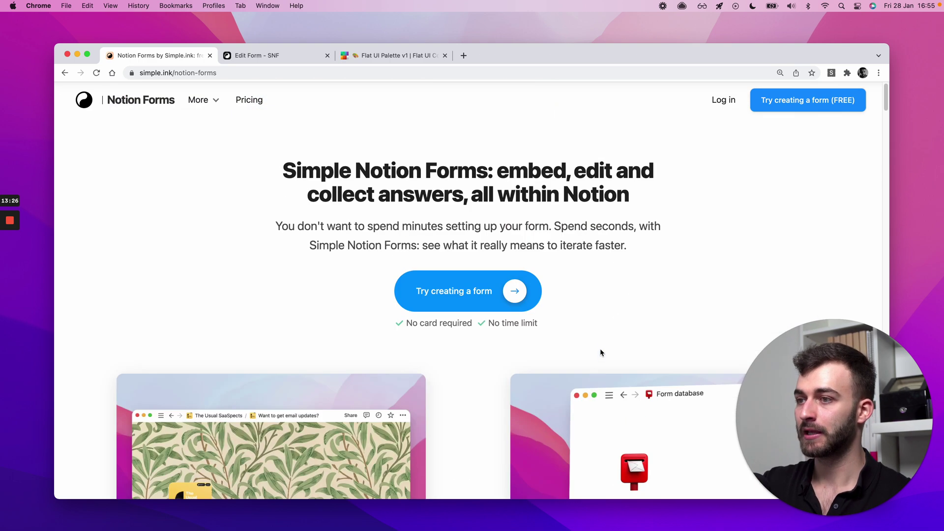